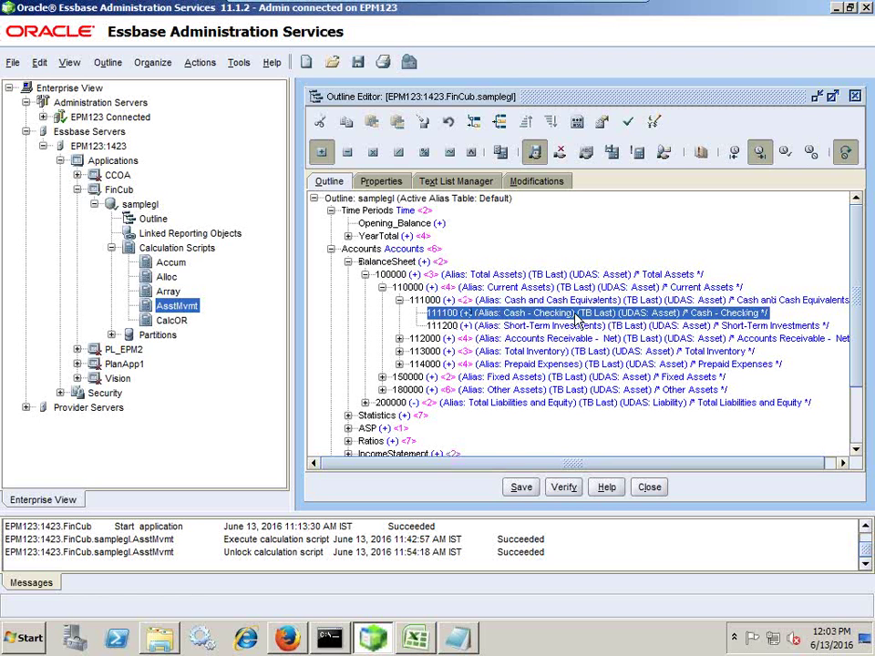
- Collapse the Total Assets branch and examine the shared member 111100 and 111100_Movement under Mgmt_Reporting
{"action": "left_click", "coordinate": [362, 277]}
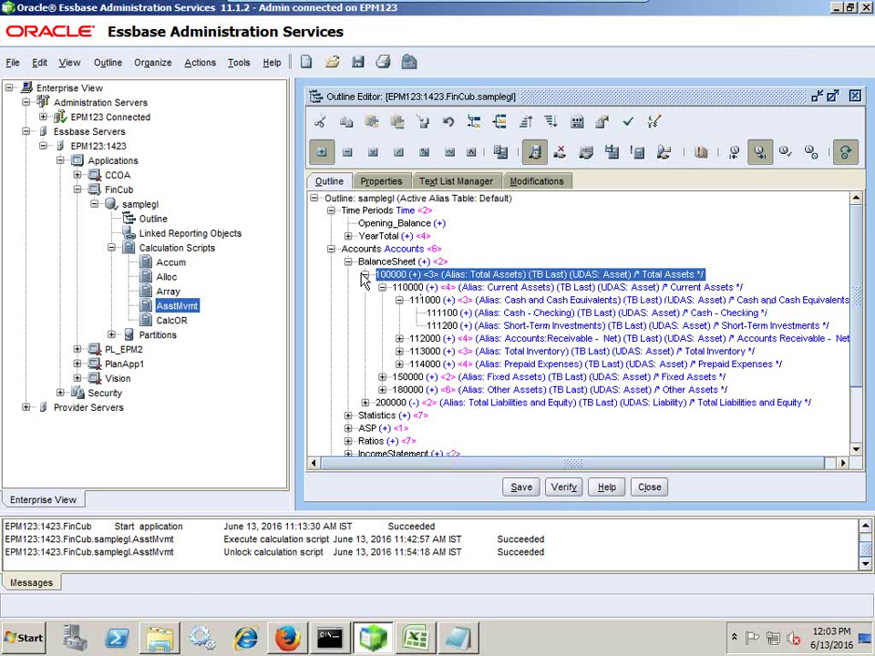
{"action": "left_click", "coordinate": [363, 275]}
{"action": "left_click", "coordinate": [406, 351]}
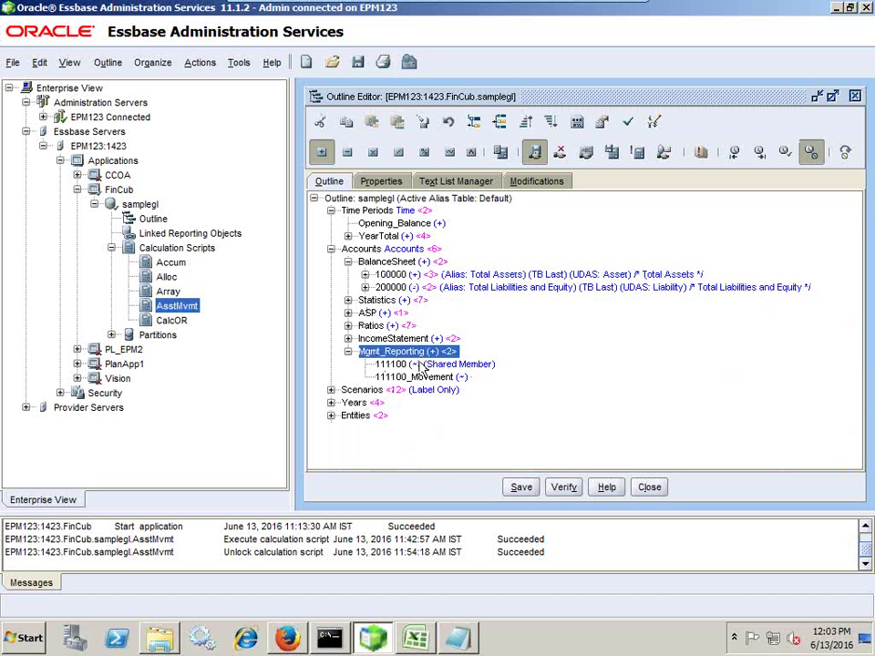
{"action": "left_click", "coordinate": [400, 364]}
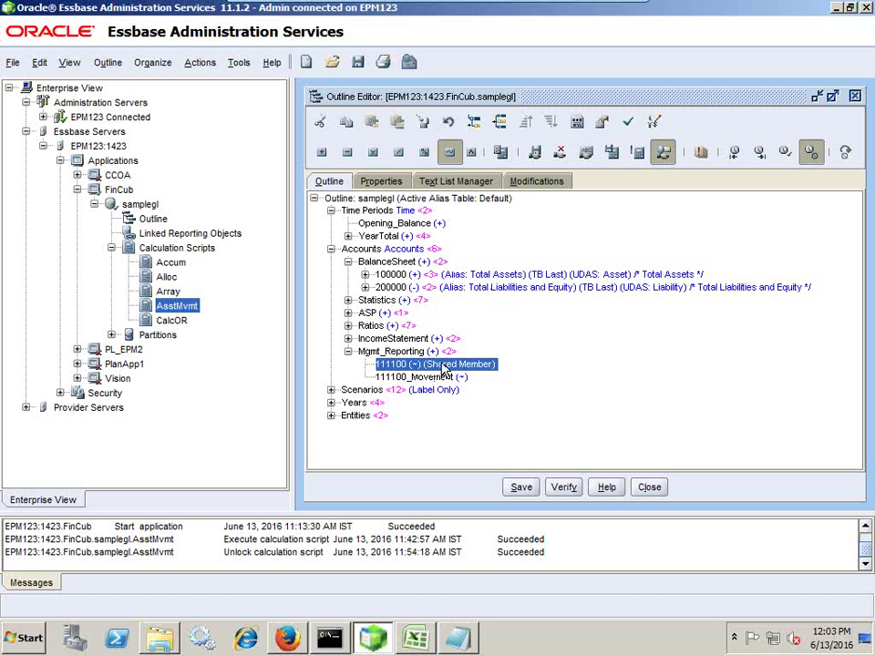
{"action": "left_click", "coordinate": [409, 353]}
{"action": "left_click", "coordinate": [409, 366]}
{"action": "left_click", "coordinate": [413, 378]}
{"action": "left_click", "coordinate": [415, 365]}
{"action": "left_click", "coordinate": [415, 379]}
{"action": "left_click", "coordinate": [425, 365]}
{"action": "left_click", "coordinate": [427, 377]}
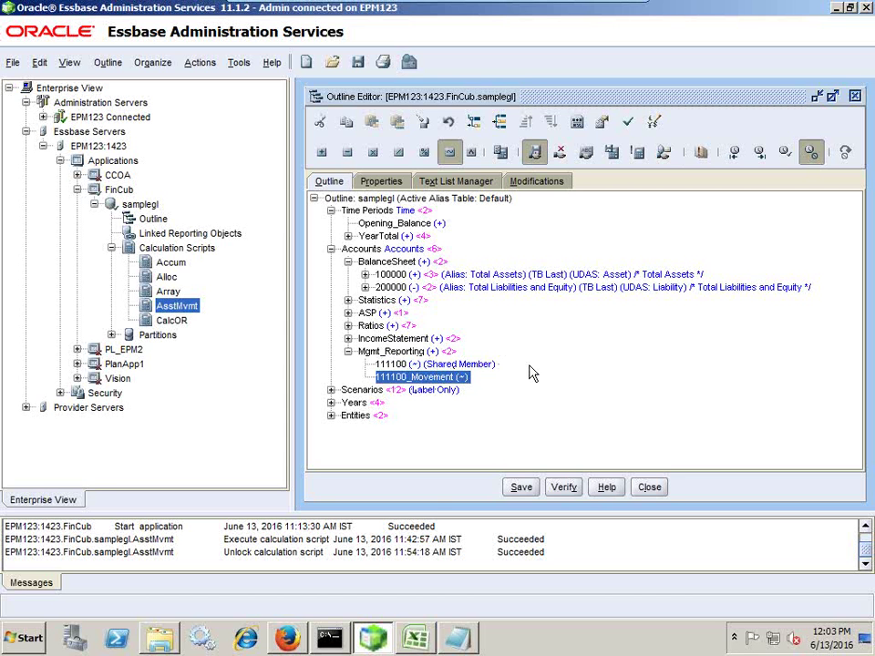
- Switch to the EPM Workspace in Firefox, then close and reopen Calculation Manager
{"action": "left_click", "coordinate": [288, 641]}
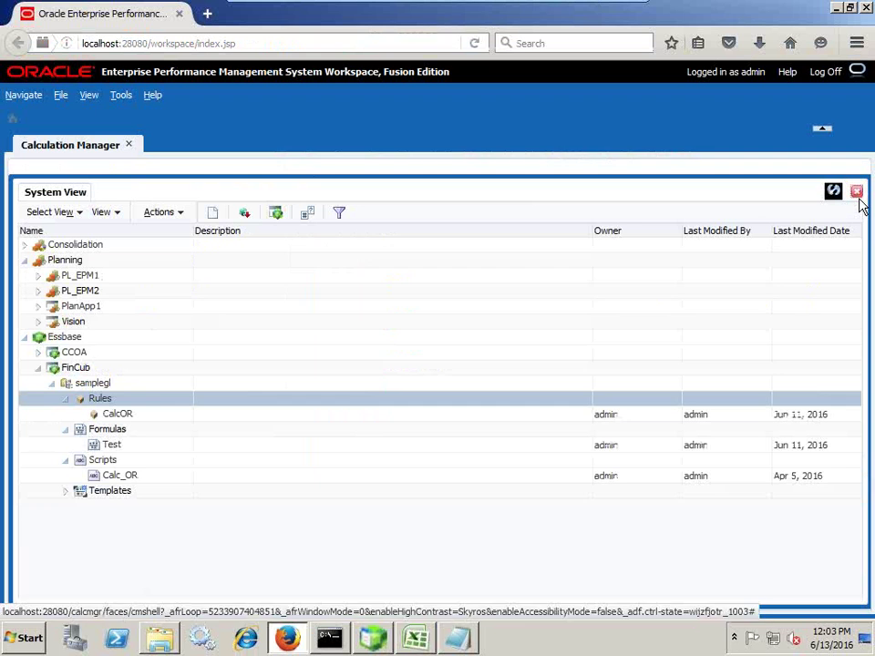
{"action": "left_click", "coordinate": [130, 145]}
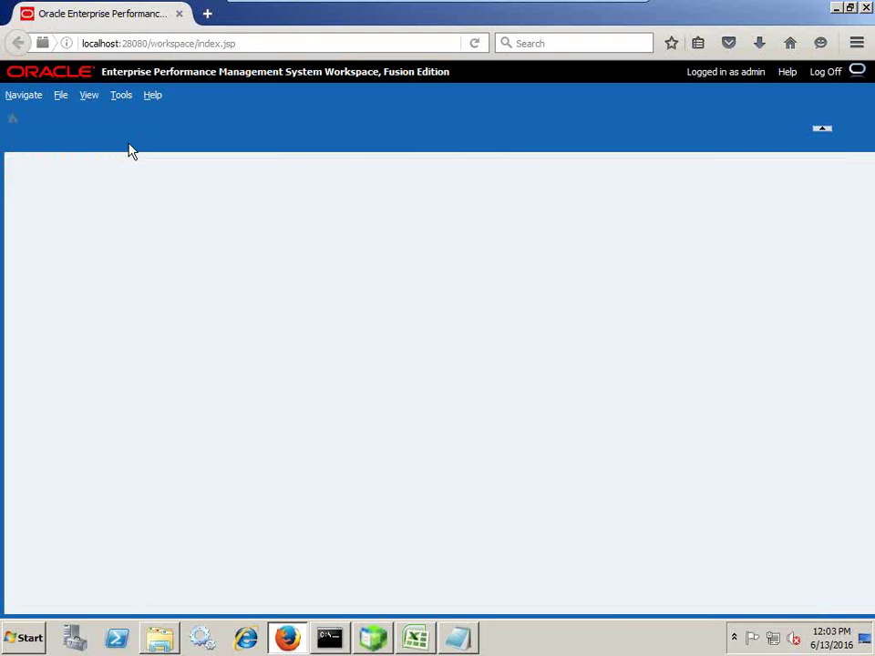
{"action": "left_click", "coordinate": [35, 93]}
{"action": "mouse_move", "coordinate": [45, 151]}
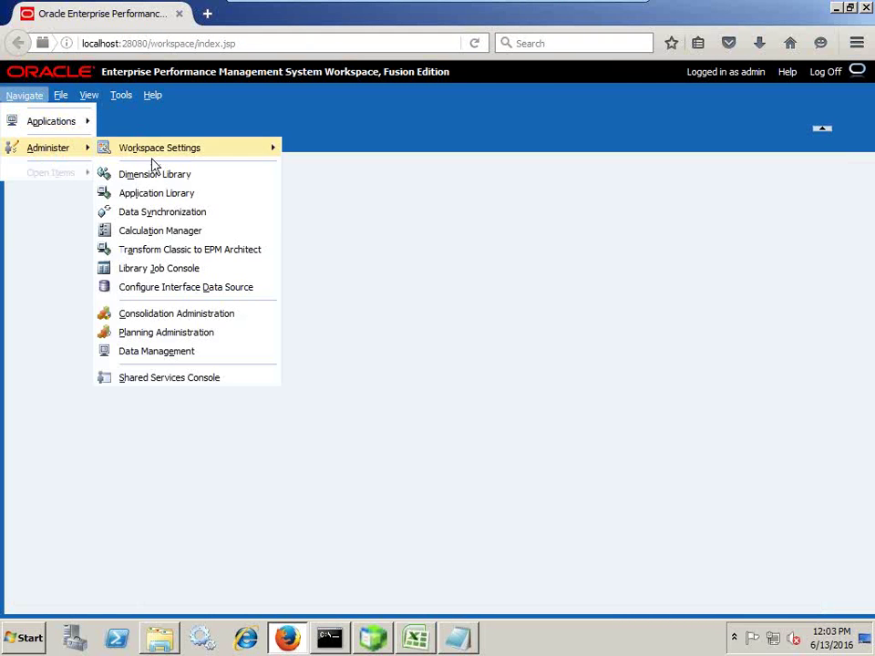
{"action": "left_click", "coordinate": [185, 235]}
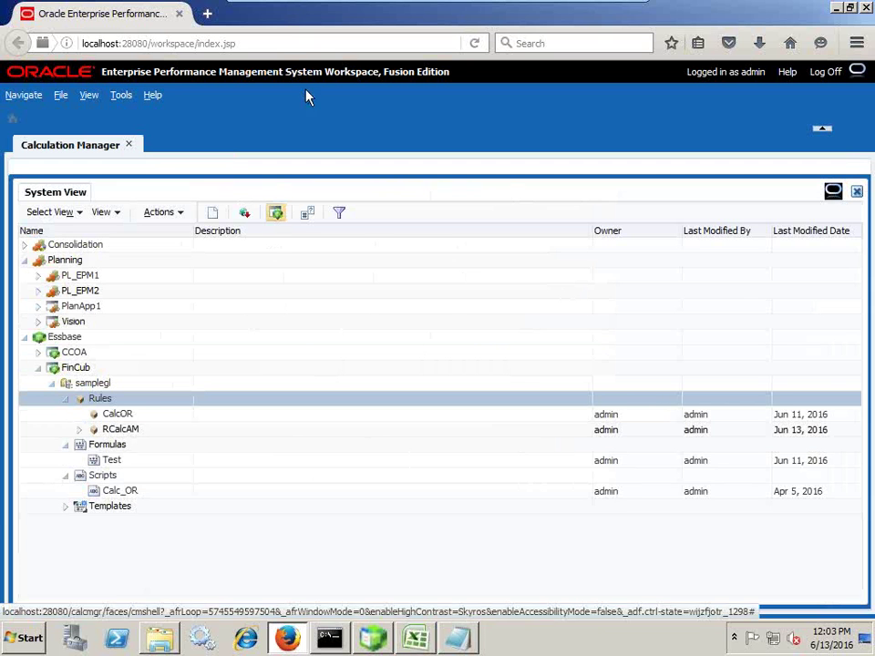
- Delete the RCalcAM rule from the FinCub samplegl rules
{"action": "left_click", "coordinate": [65, 399]}
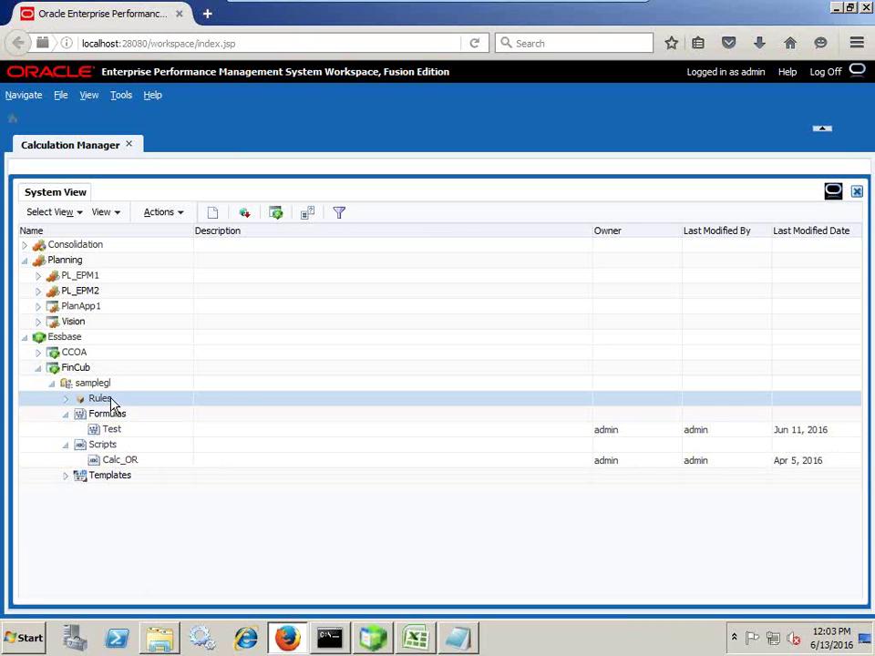
{"action": "left_click", "coordinate": [66, 399]}
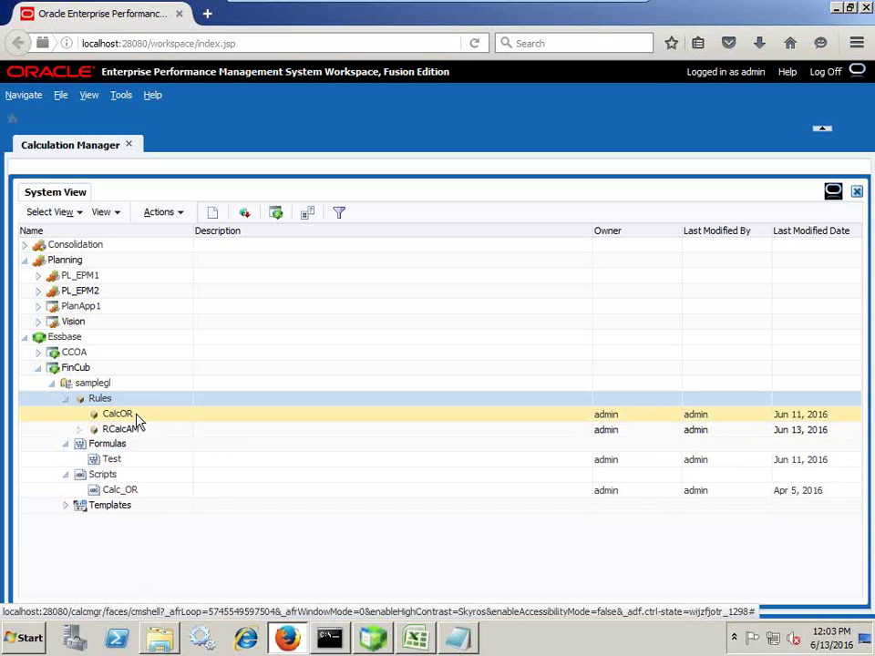
{"action": "right_click", "coordinate": [116, 434]}
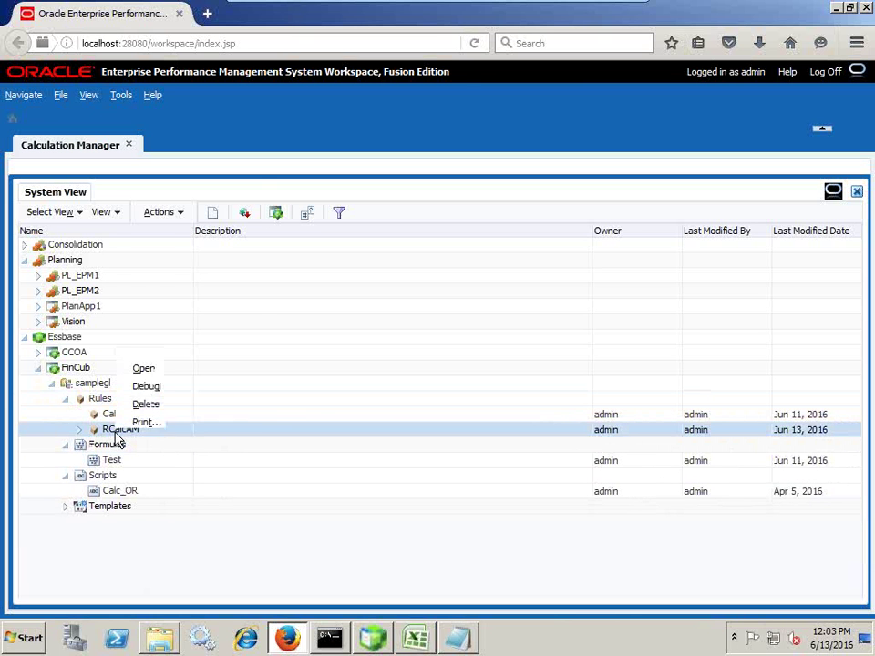
{"action": "left_click", "coordinate": [194, 248]}
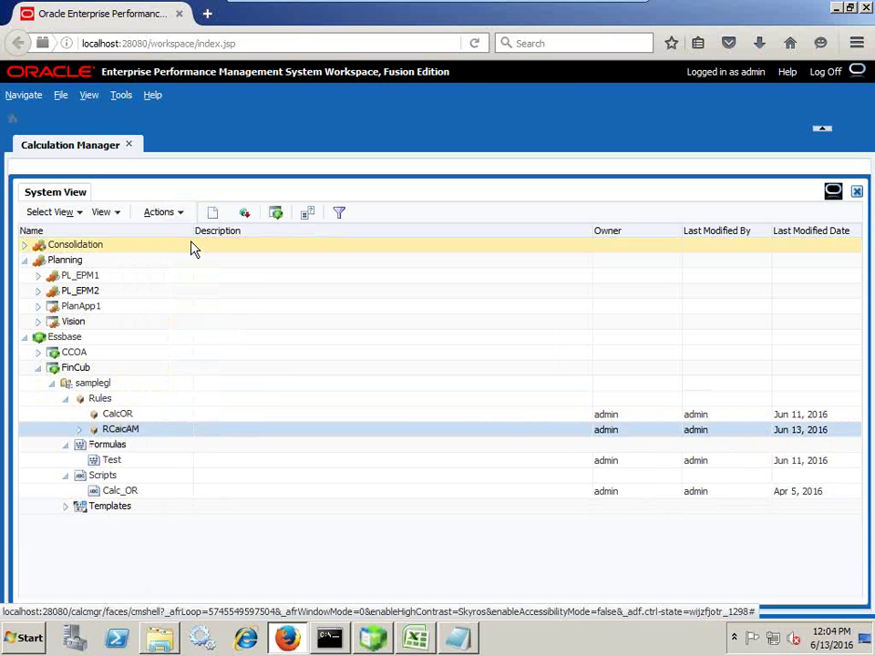
{"action": "left_click", "coordinate": [468, 418]}
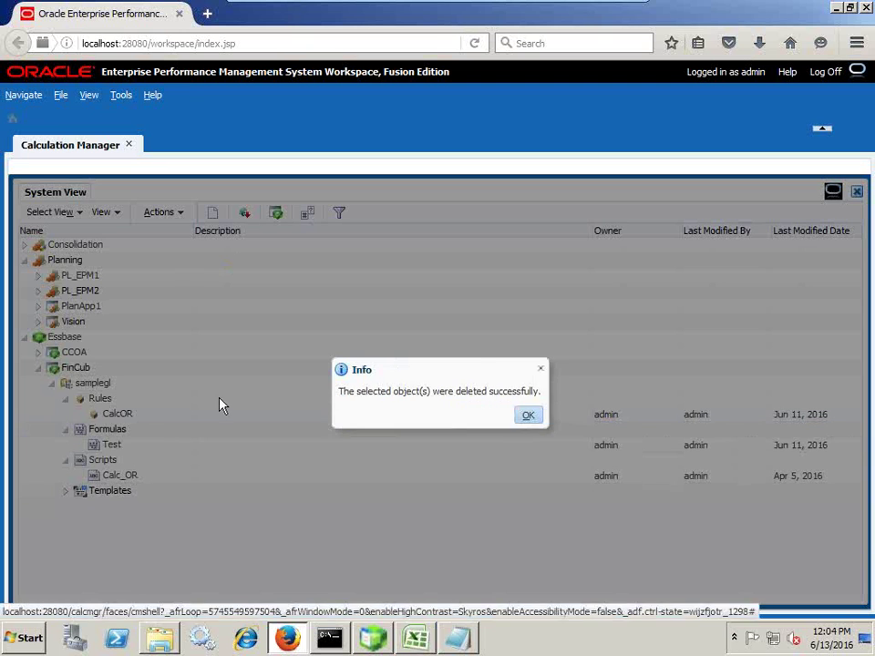
{"action": "left_click", "coordinate": [529, 415]}
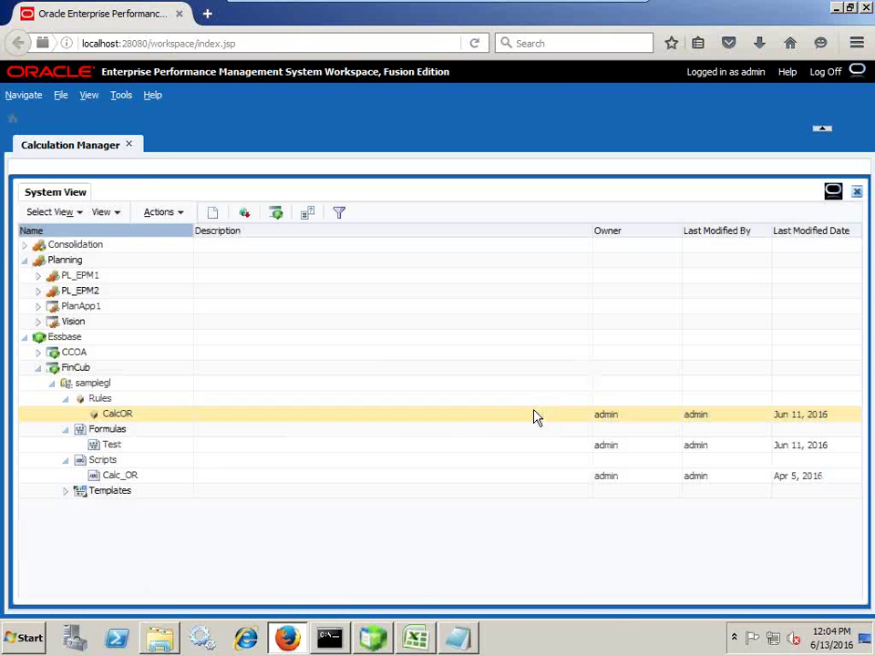
- Create a new Essbase rule named CalcMAM for the FinCub application and samplegl database
{"action": "right_click", "coordinate": [115, 404]}
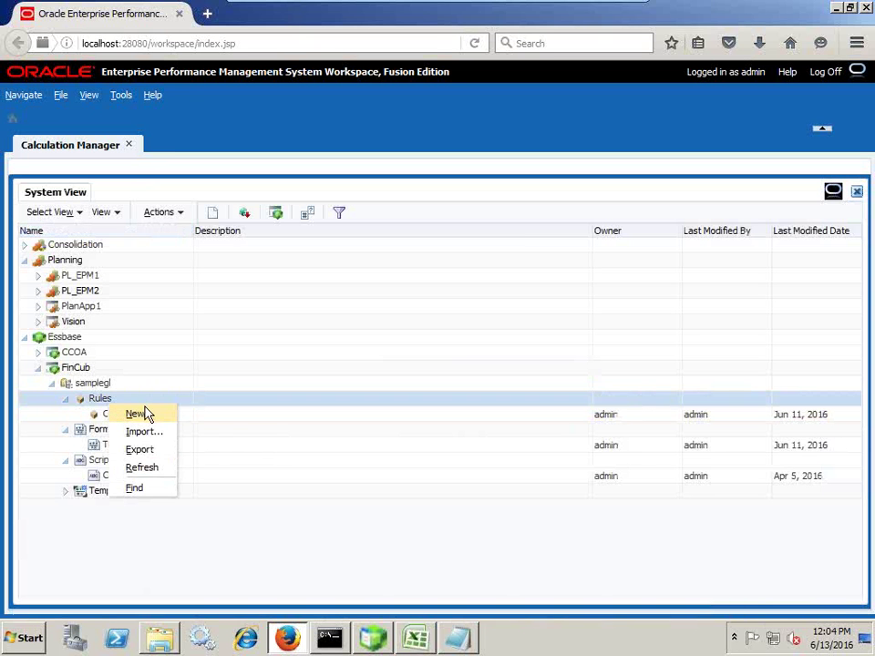
{"action": "left_click", "coordinate": [148, 415]}
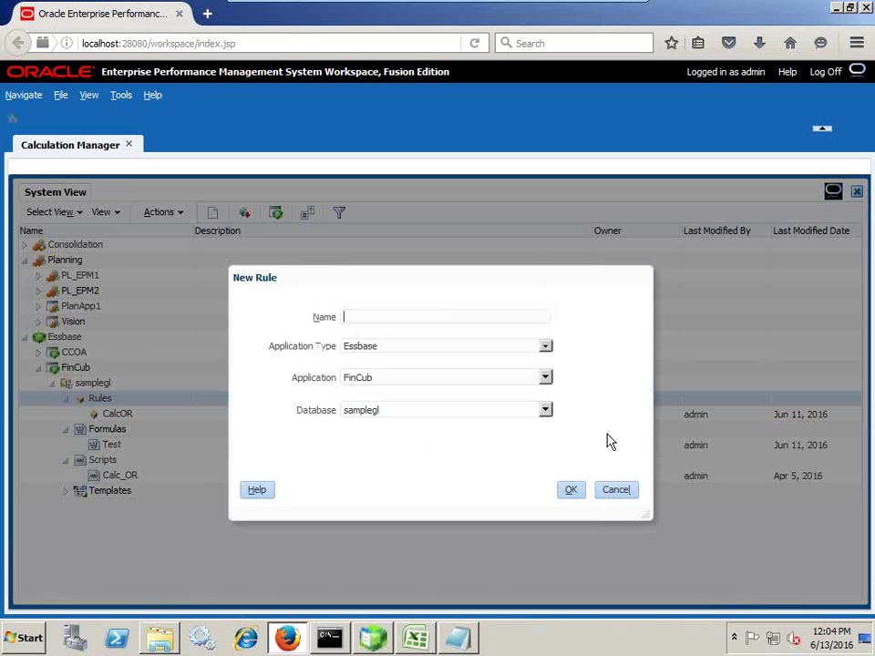
{"action": "type", "text": "Cacl"}
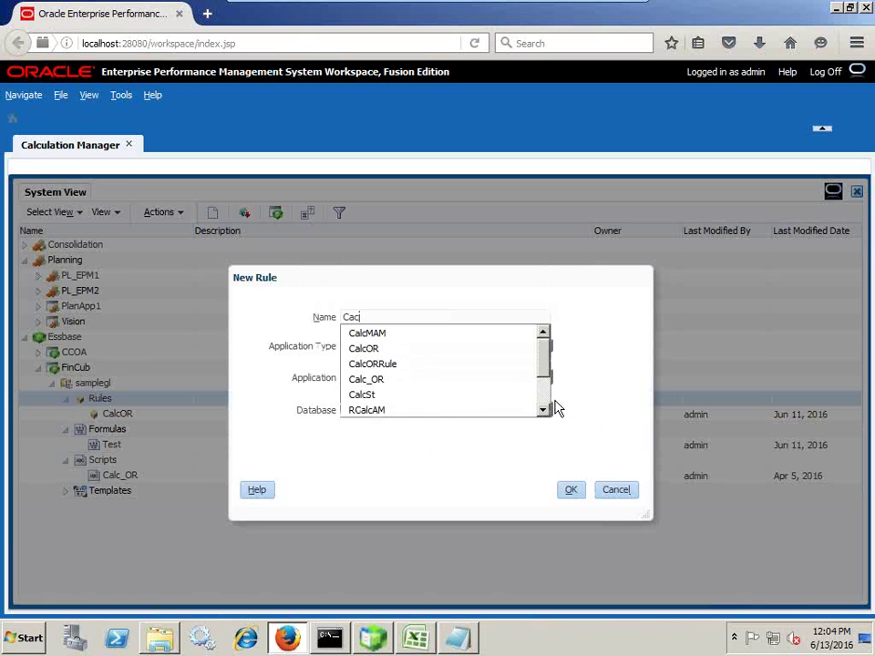
{"action": "key", "text": "BackSpace"}
{"action": "type", "text": "lcAM"}
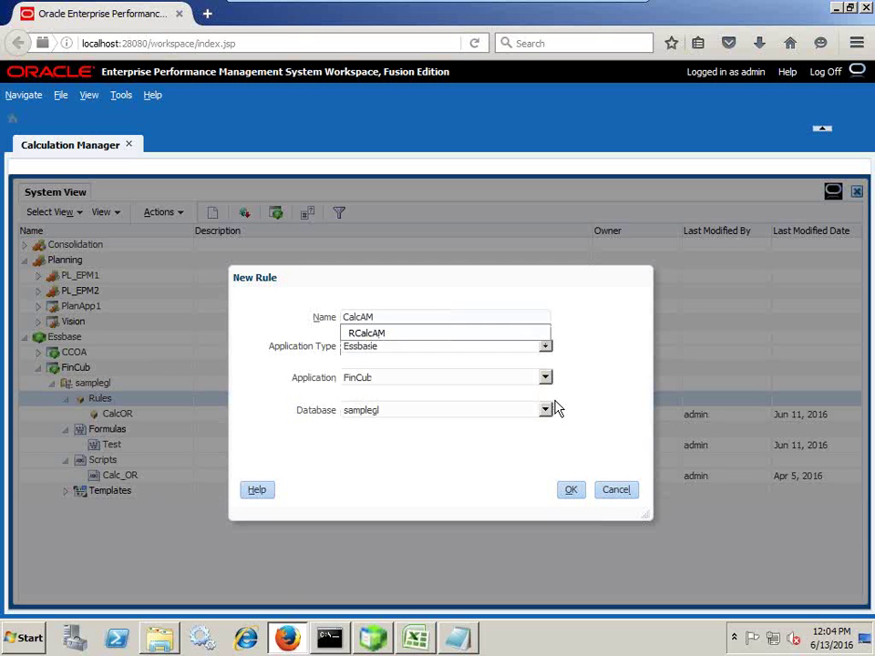
{"action": "key", "text": "Left"}
{"action": "key", "text": "Left"}
{"action": "type", "text": "M"}
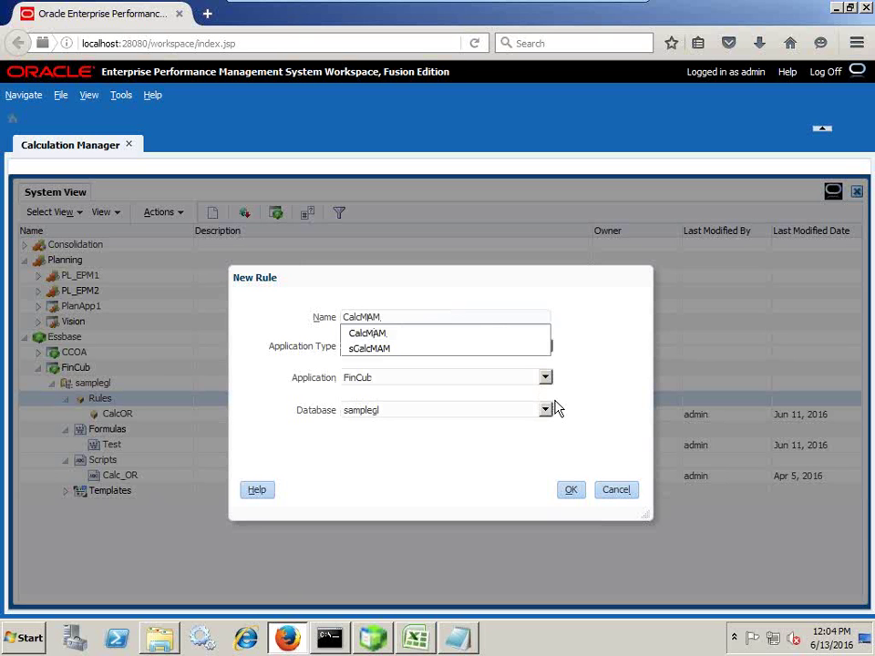
{"action": "left_click", "coordinate": [627, 391]}
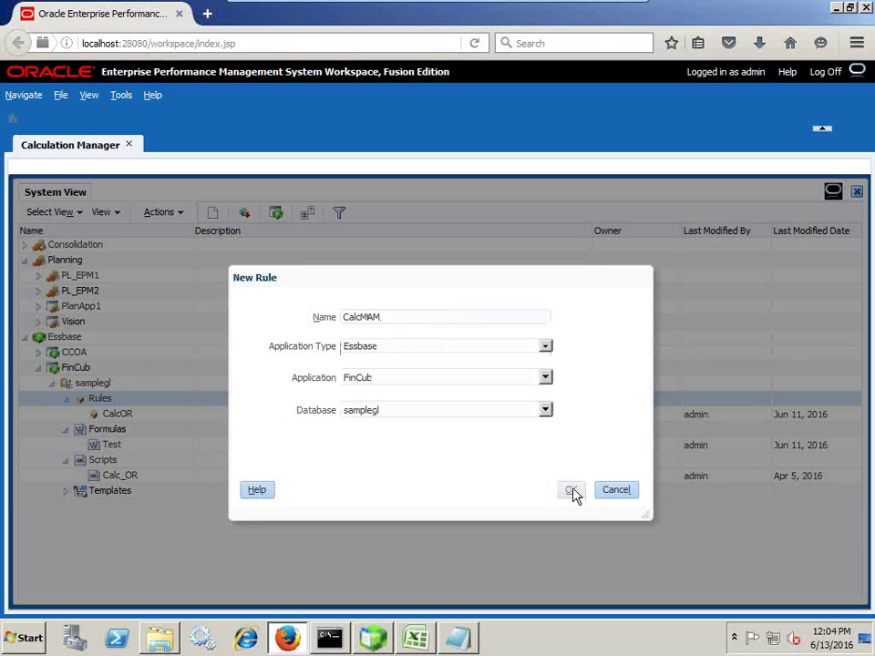
{"action": "left_click", "coordinate": [572, 491]}
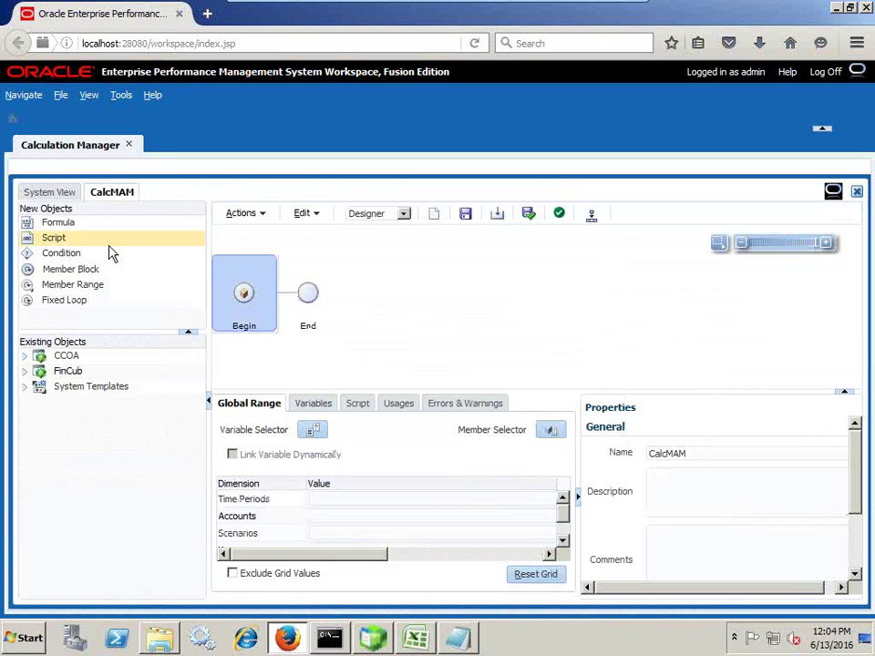
{"action": "mouse_move", "coordinate": [618, 3]}
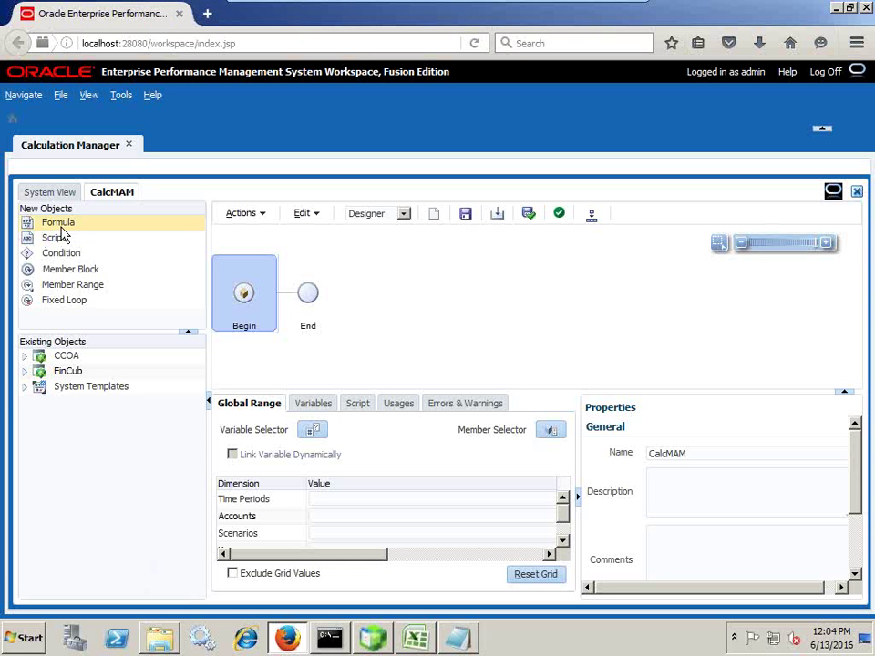
{"action": "left_click_drag", "start_coordinate": [59, 254], "coordinate": [305, 316]}
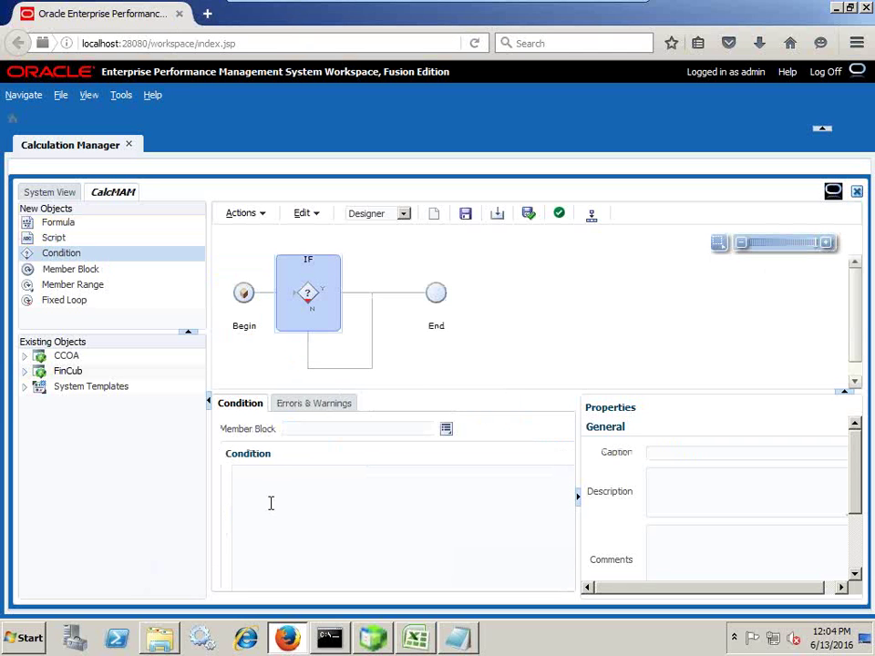
{"action": "left_click", "coordinate": [294, 479]}
{"action": "type", "text": "@ISM"}
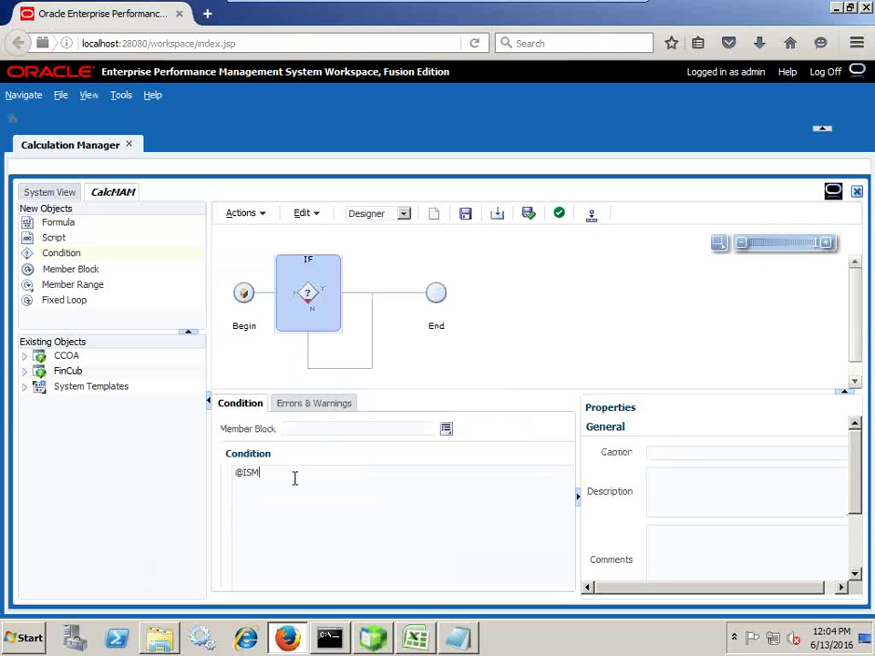
{"action": "type", "text": "BR(JP"}
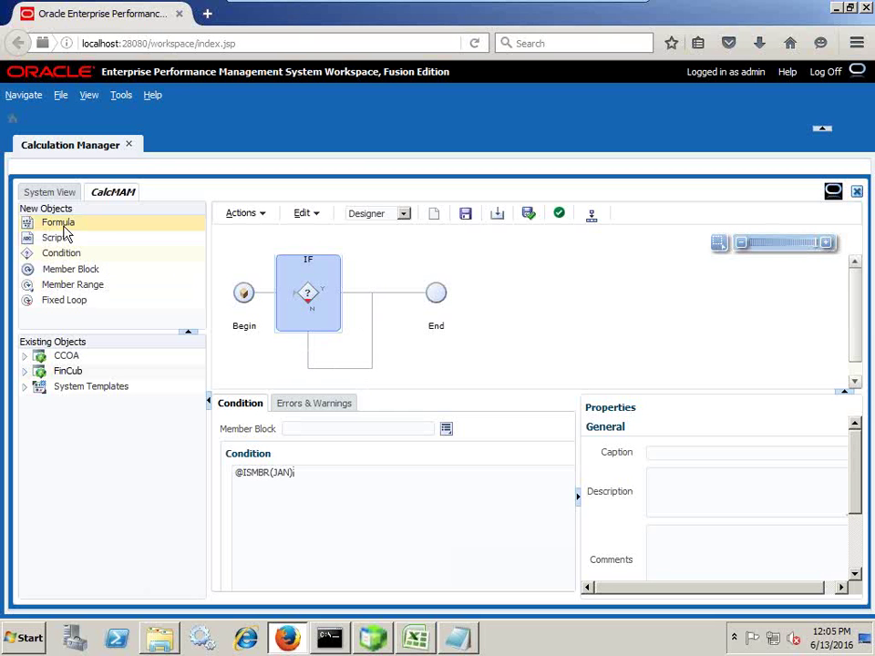
- Add a formula to the condition's Yes branch, setting 111100_Movement equal to "111100"-Opening_Balance
{"action": "left_click_drag", "start_coordinate": [65, 234], "coordinate": [362, 303]}
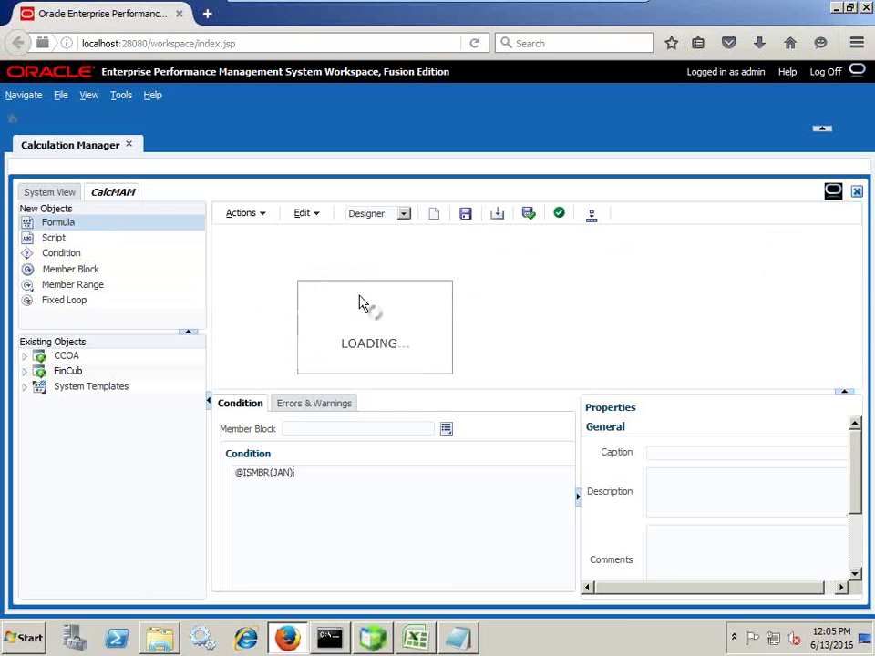
{"action": "left_click", "coordinate": [371, 293]}
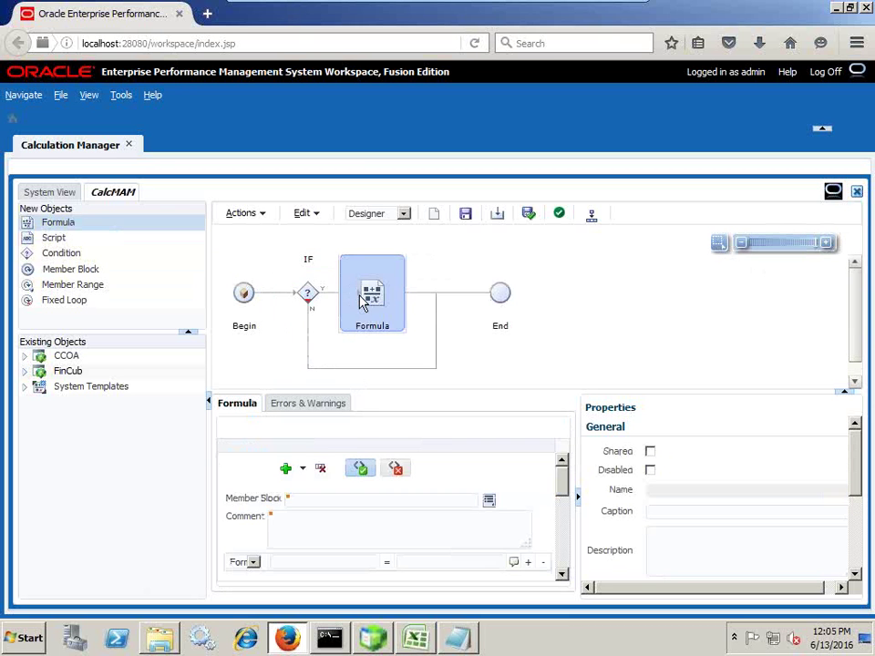
{"action": "left_click", "coordinate": [285, 565]}
{"action": "type", "text": "1100"}
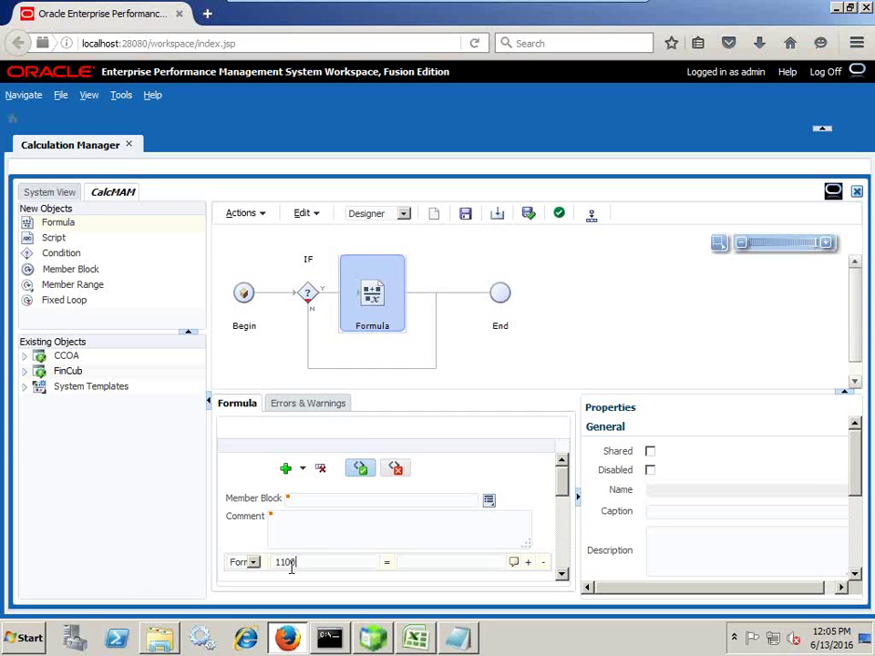
{"action": "type", "text": "00_Movement"}
{"action": "left_click", "coordinate": [417, 559]}
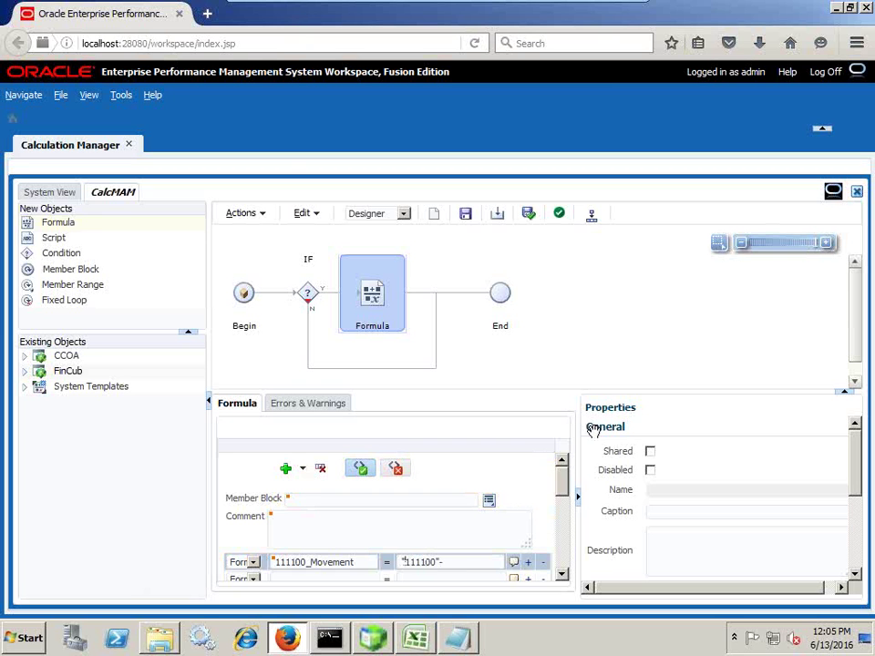
{"action": "left_click", "coordinate": [456, 566]}
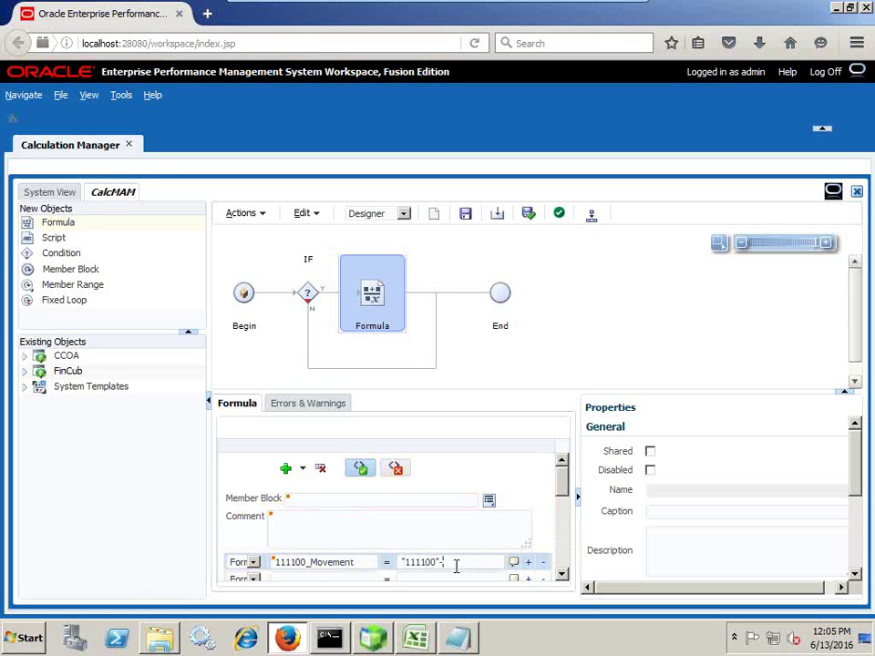
{"action": "type", "text": "-Opening_Balance"}
- Put quotation marks around 111100 on the formula's left side so it reads "111100"_Movement
{"action": "left_click", "coordinate": [304, 562]}
{"action": "type", "text": "\""}
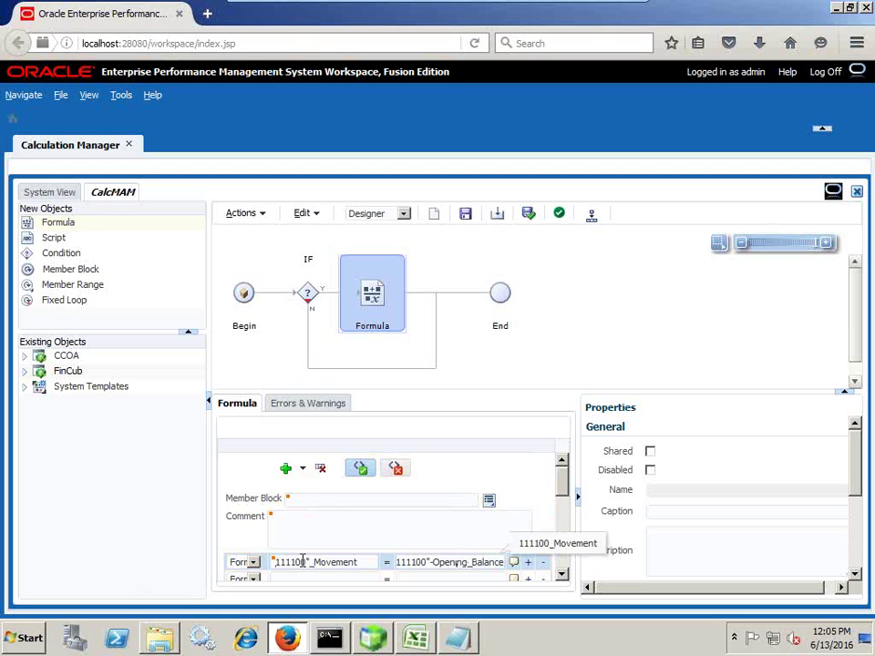
{"action": "key", "text": "Home"}
{"action": "type", "text": "\""}
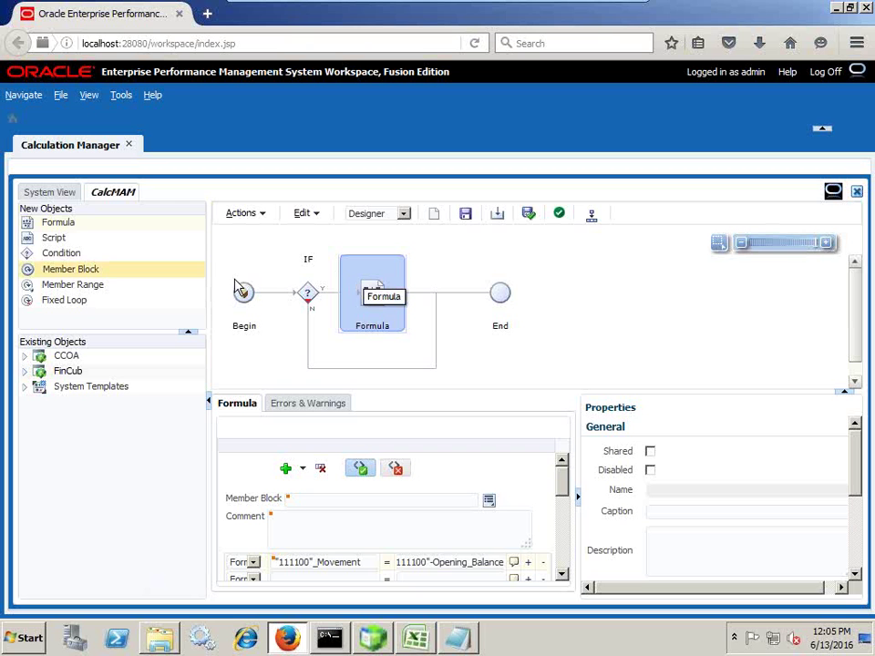
- Add a formula to the condition's No branch and enter "111100_Movement" with quotation marks as its left side
{"action": "left_click_drag", "start_coordinate": [65, 226], "coordinate": [380, 353]}
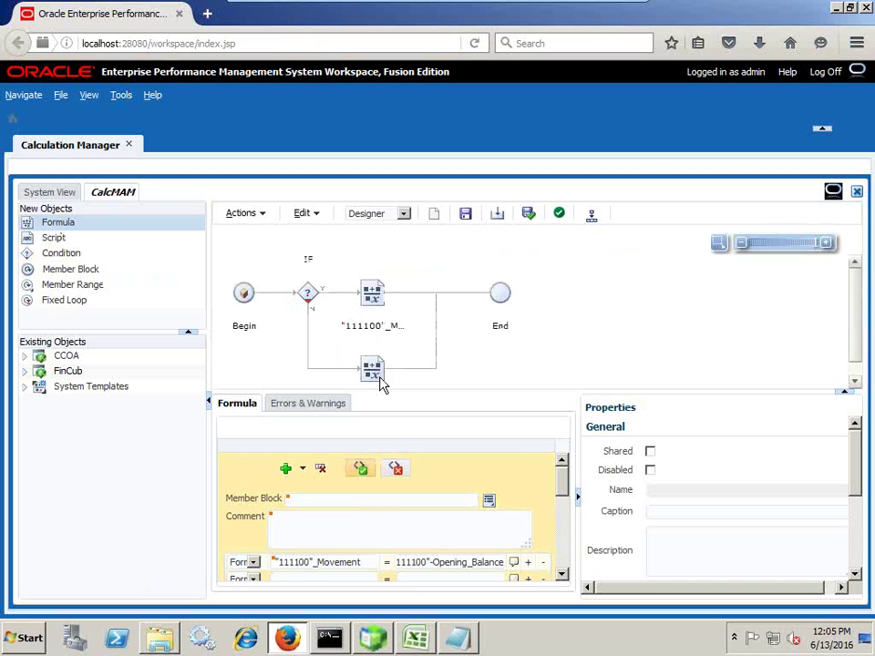
{"action": "left_click", "coordinate": [380, 375]}
{"action": "left_click", "coordinate": [315, 563]}
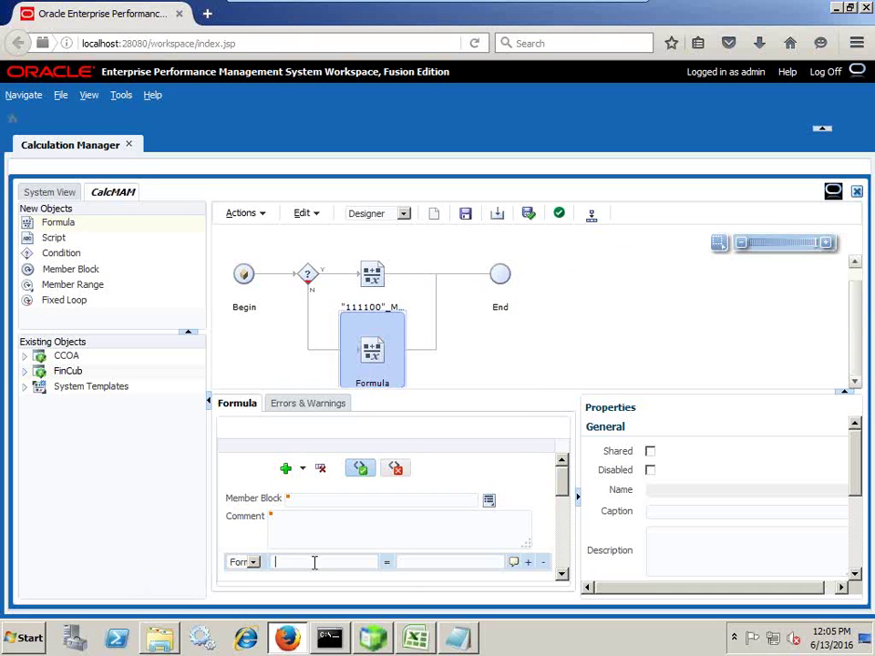
{"action": "type", "text": "\"11"}
{"action": "type", "text": "1100_Moveme"}
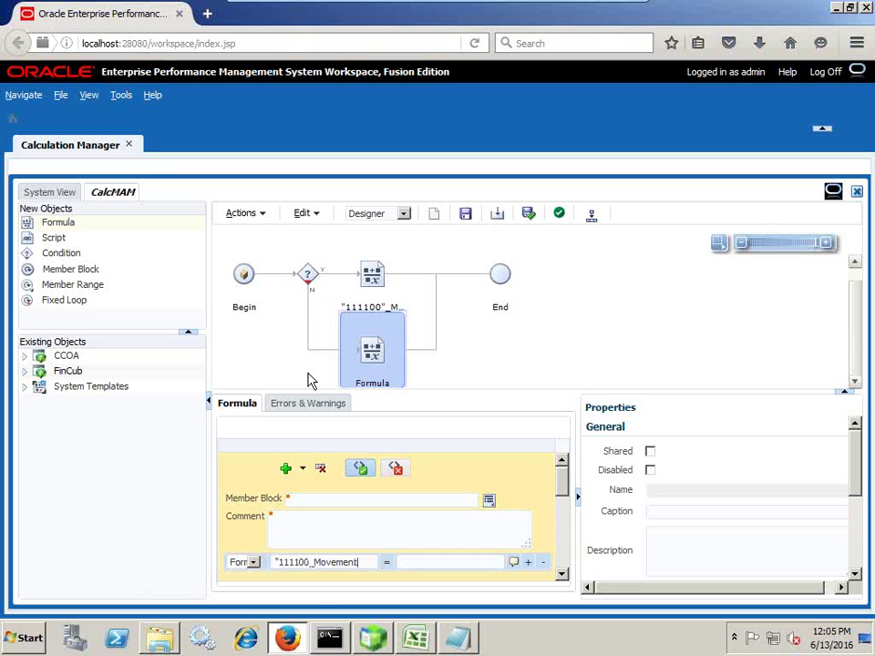
{"action": "type", "text": "nt\""}
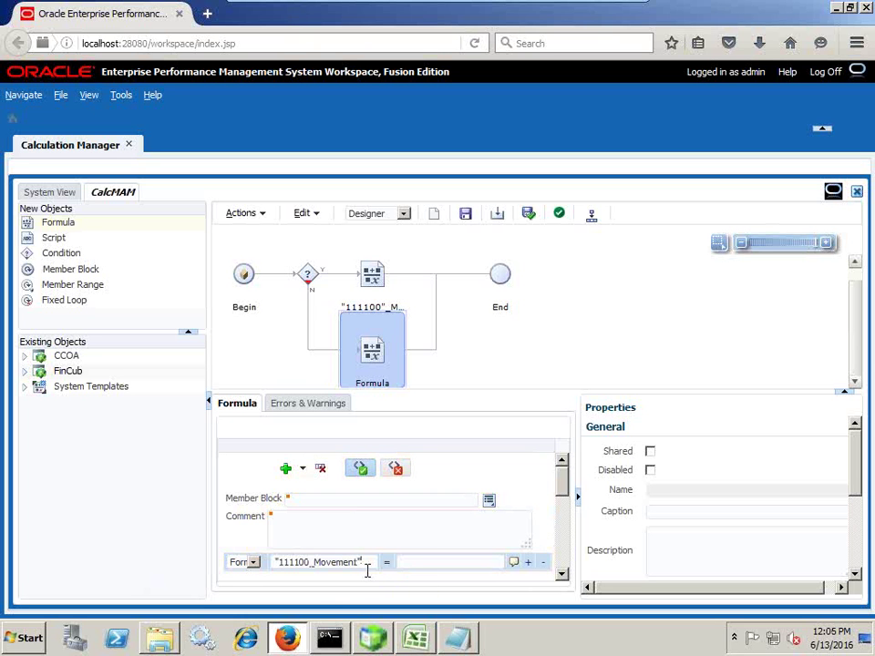
{"action": "left_click", "coordinate": [419, 563]}
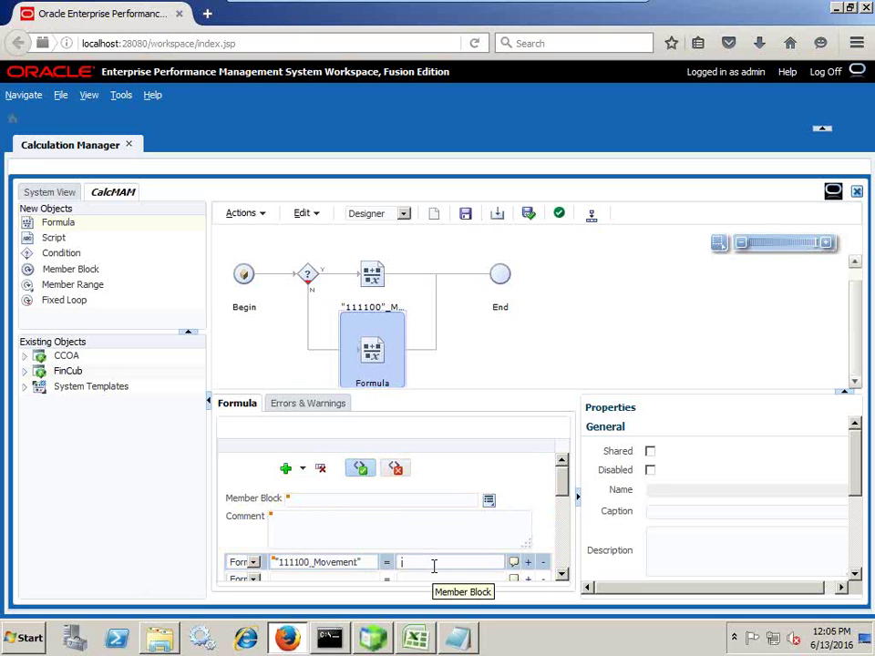
{"action": "type", "text": "1111"}
{"action": "type", "text": "\"-@PRIO"}
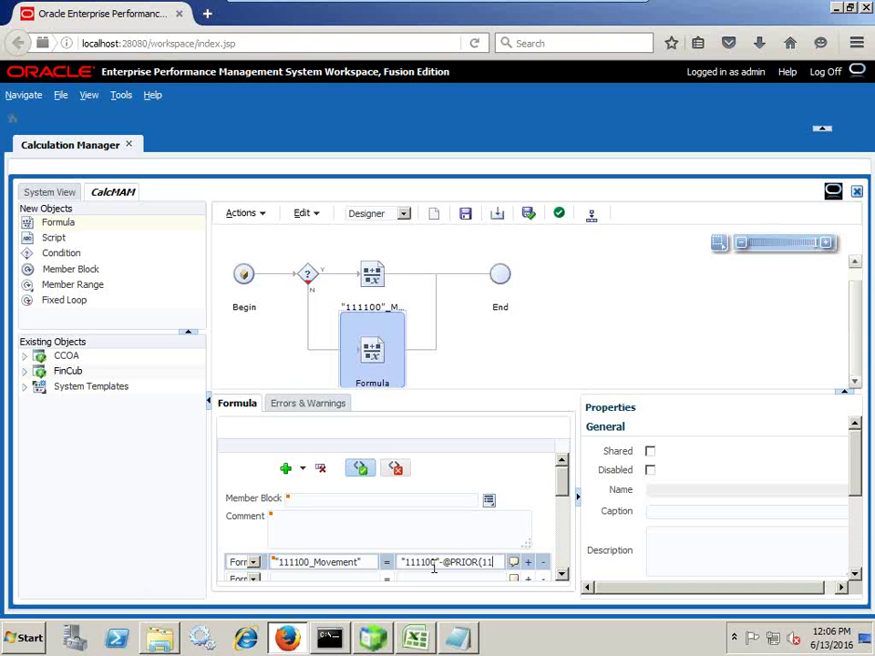
{"action": "type", "text": "R("}
{"action": "type", "text": "\"111100\""}
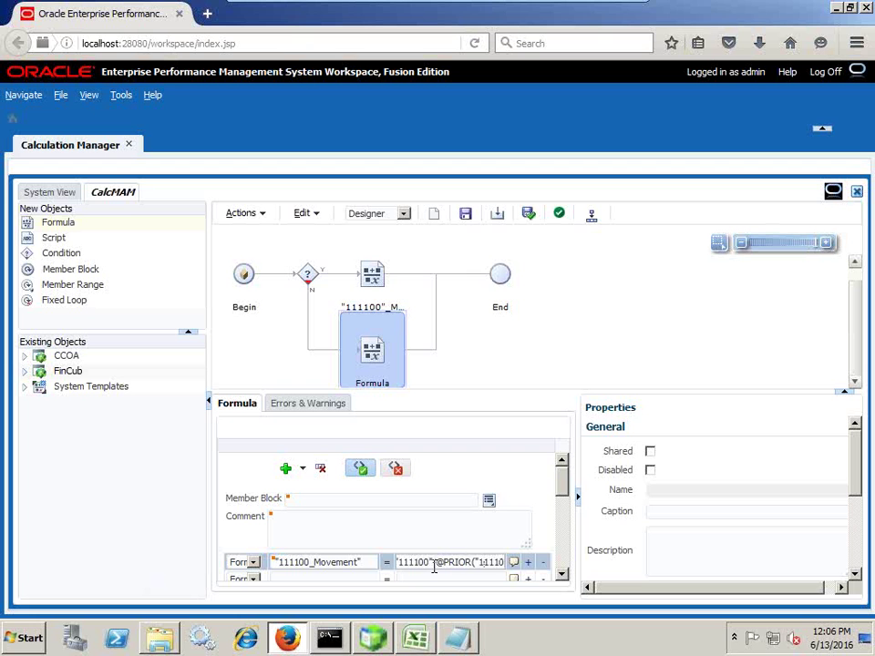
{"action": "type", "text": ")"}
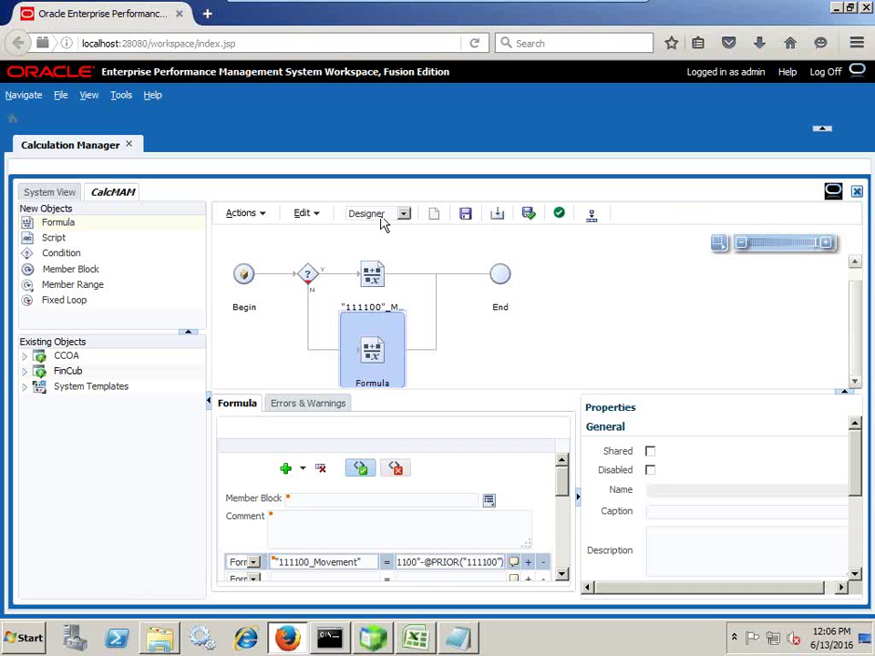
- Correct the left side of the Yes-branch formula to "111100_Movement", with both quotation marks around the whole name, and save the rule
{"action": "left_click", "coordinate": [392, 301]}
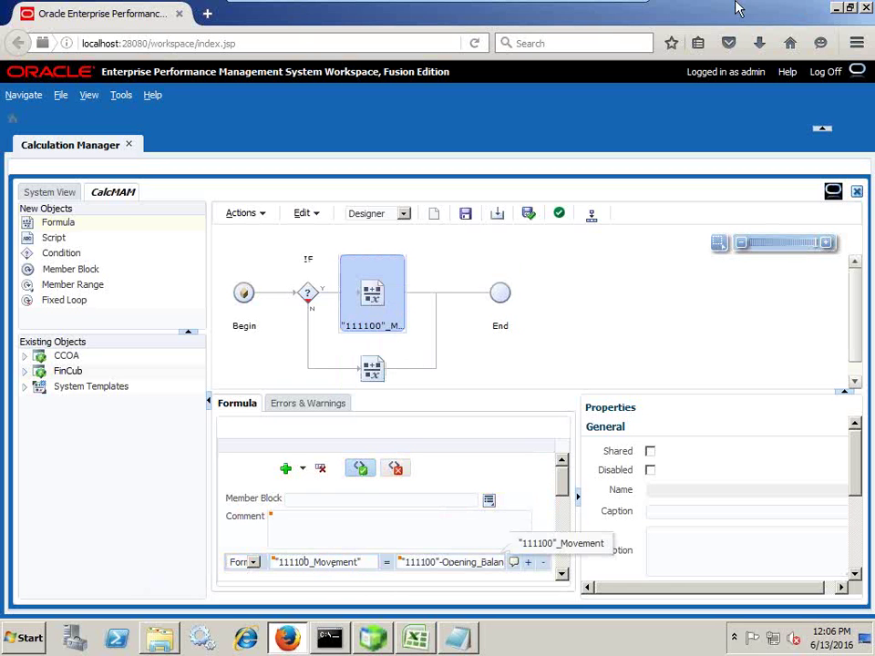
{"action": "left_click", "coordinate": [465, 217]}
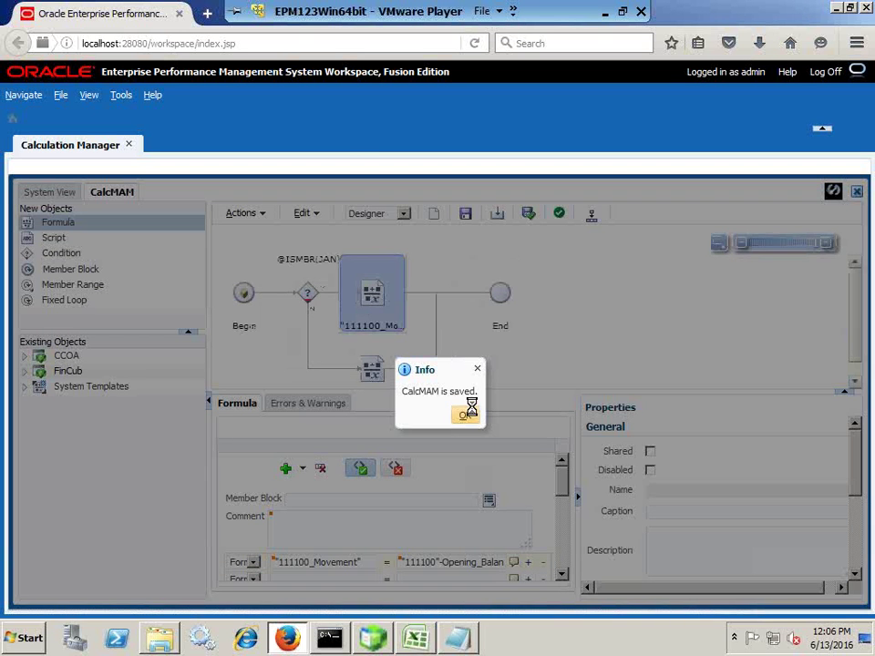
{"action": "left_click", "coordinate": [465, 416]}
- Validate the CalcMAM rule in the designer, and save and close it
{"action": "left_click", "coordinate": [560, 215]}
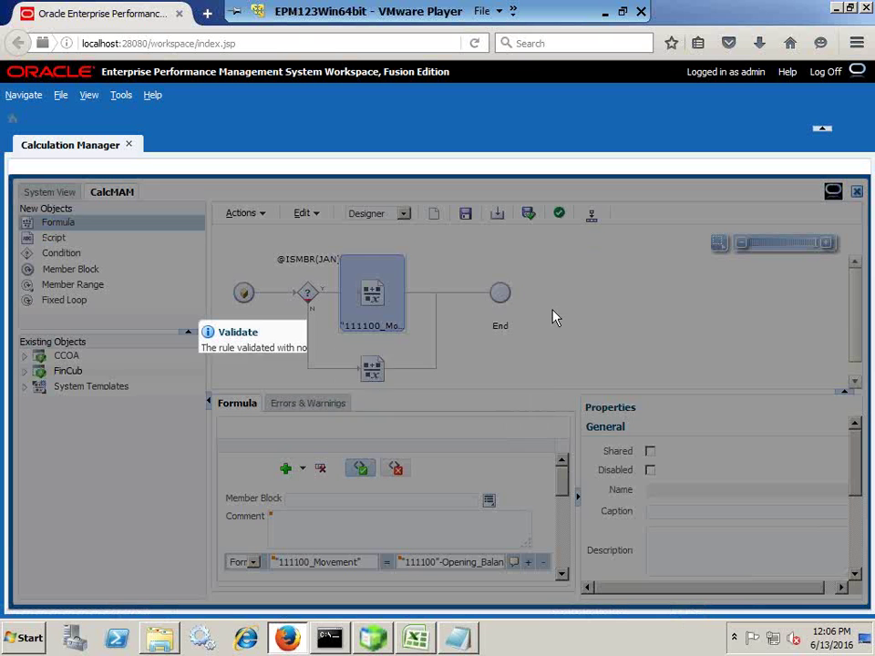
{"action": "left_click", "coordinate": [654, 453]}
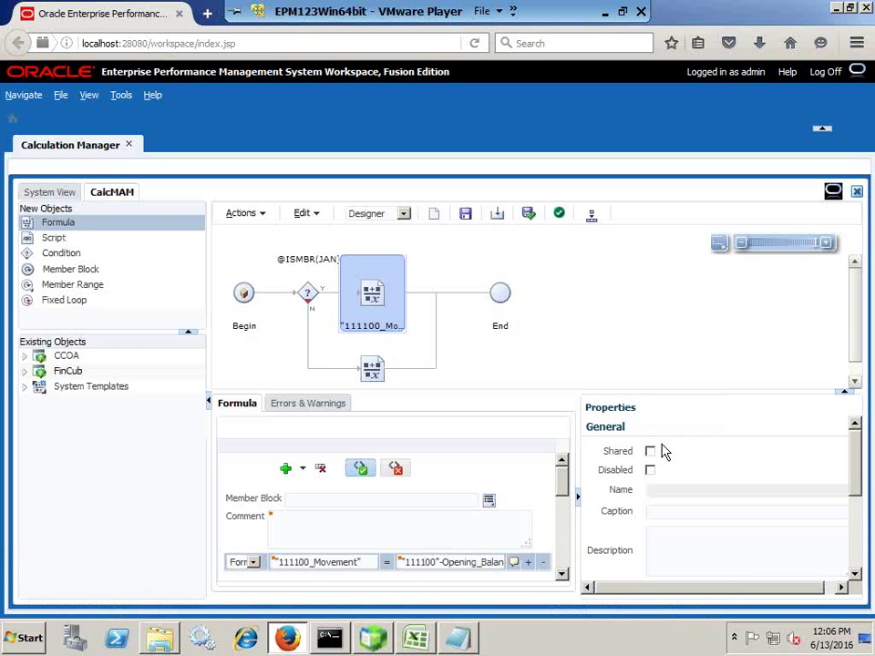
{"action": "left_click", "coordinate": [465, 215]}
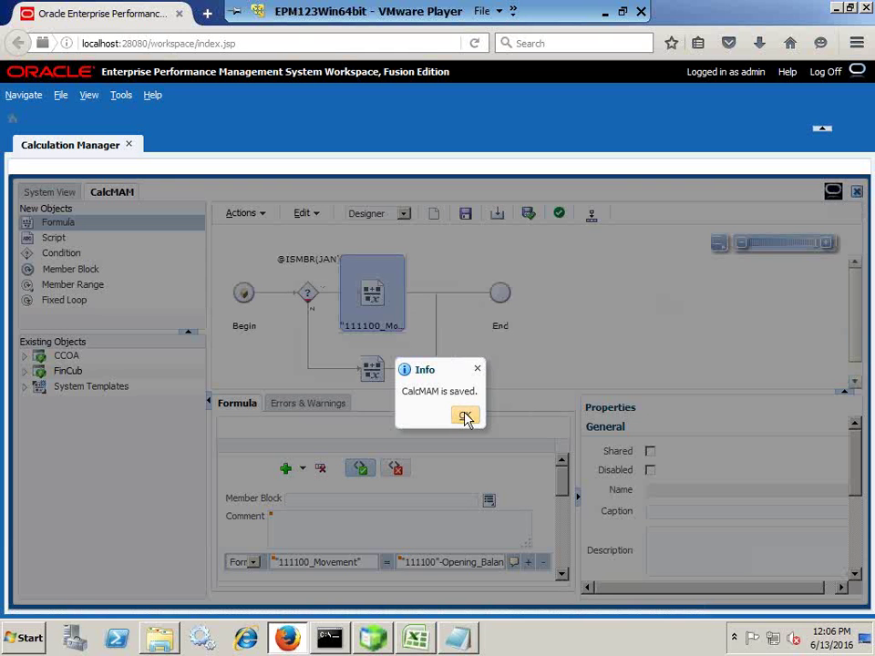
{"action": "left_click", "coordinate": [465, 415]}
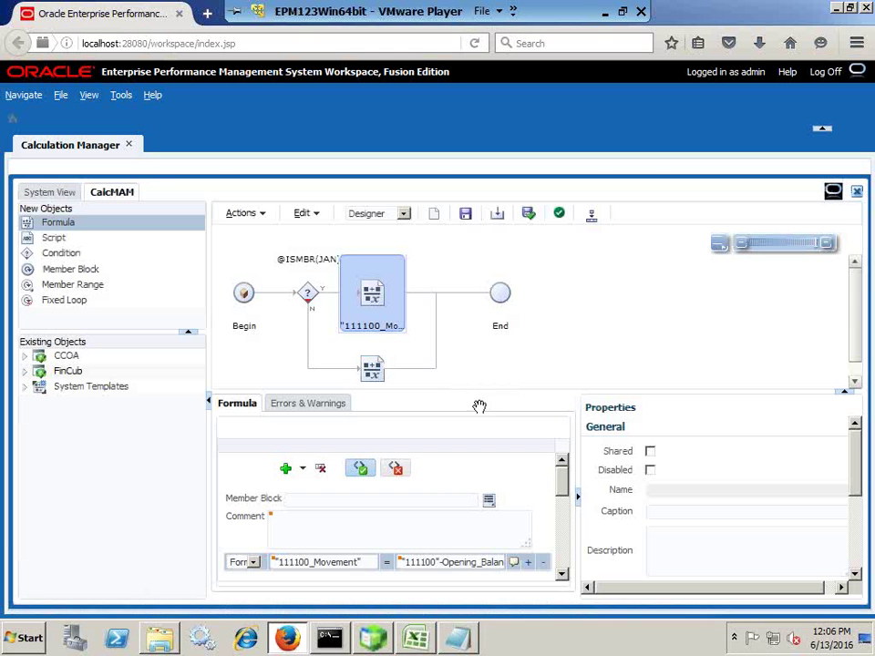
{"action": "left_click", "coordinate": [857, 195]}
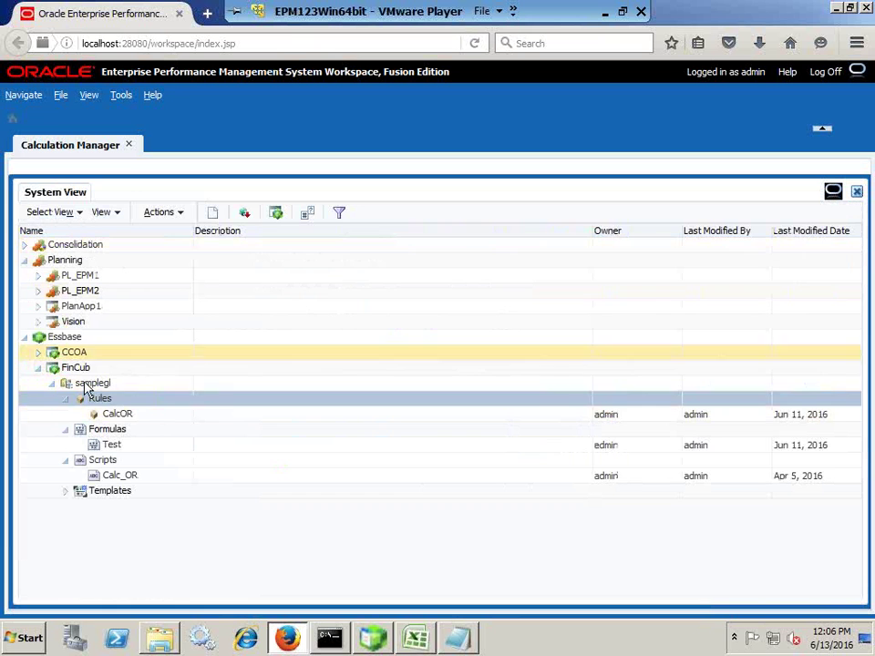
- Refresh the Rules list under samplegl in the FinCub application and select CalcMAM
{"action": "right_click", "coordinate": [106, 400]}
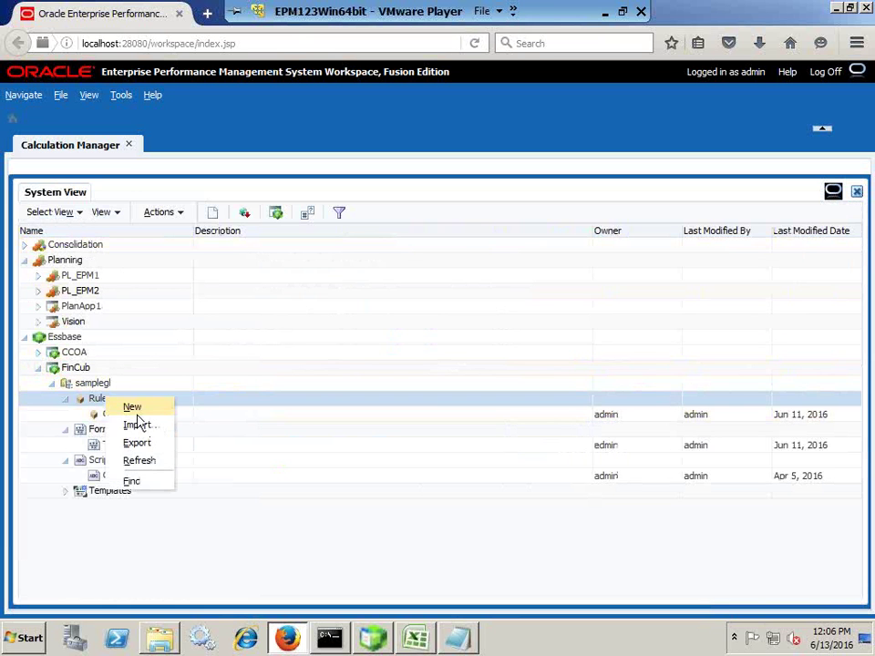
{"action": "left_click", "coordinate": [148, 463]}
{"action": "left_click", "coordinate": [148, 417]}
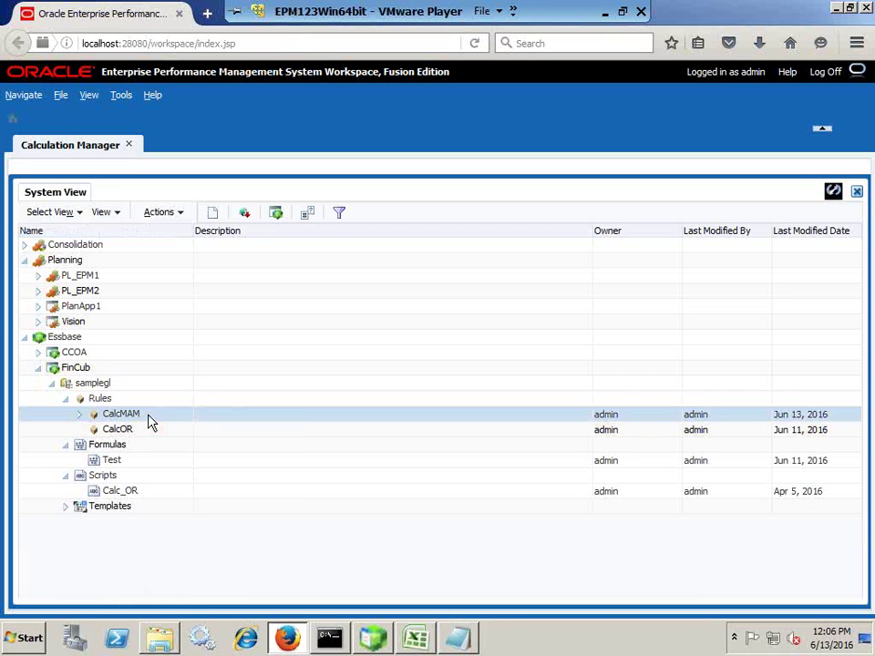
- Validate and deploy the CalcMAM rule from the system view
{"action": "right_click", "coordinate": [149, 417]}
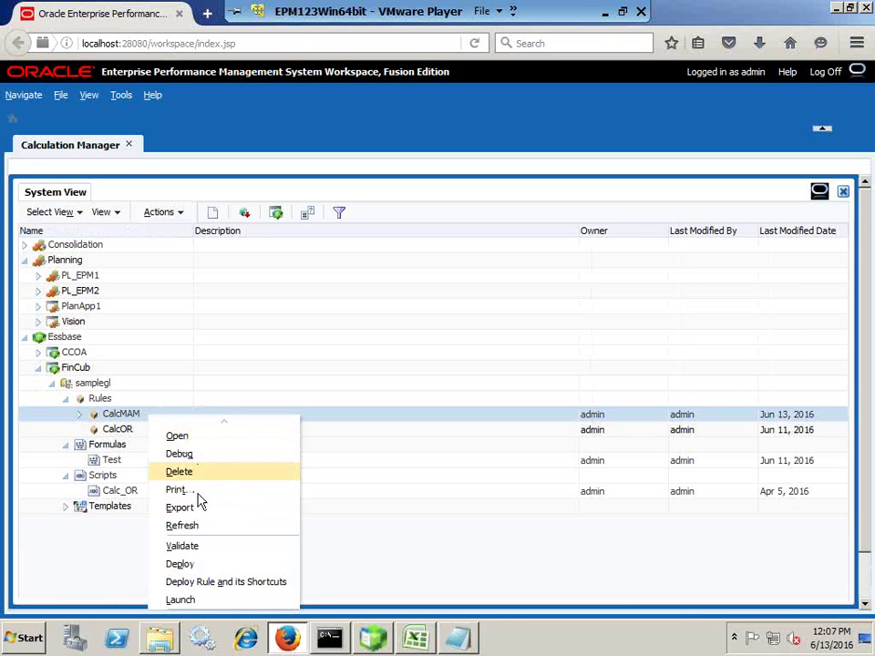
{"action": "left_click", "coordinate": [198, 549]}
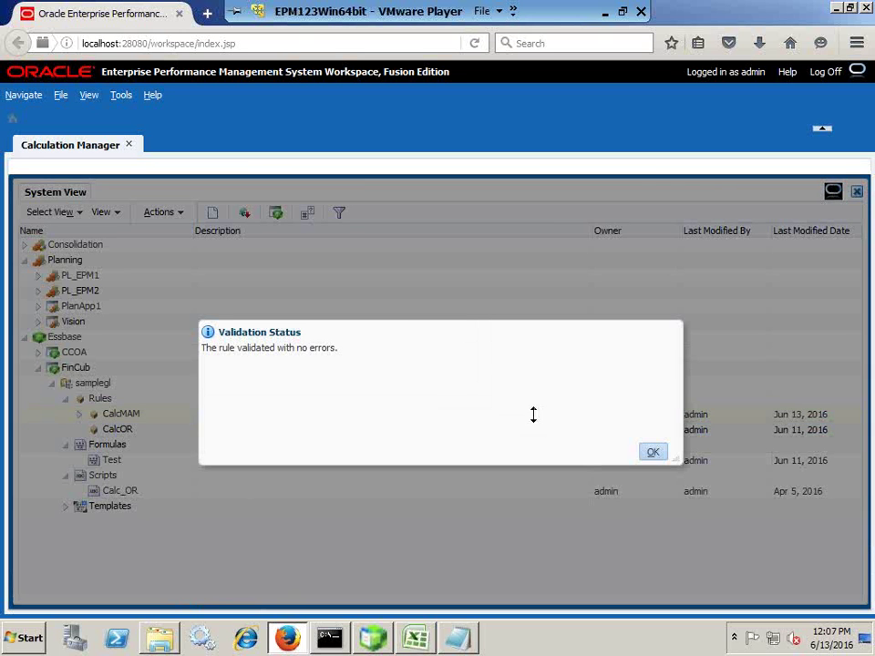
{"action": "left_click", "coordinate": [650, 455]}
{"action": "right_click", "coordinate": [145, 416]}
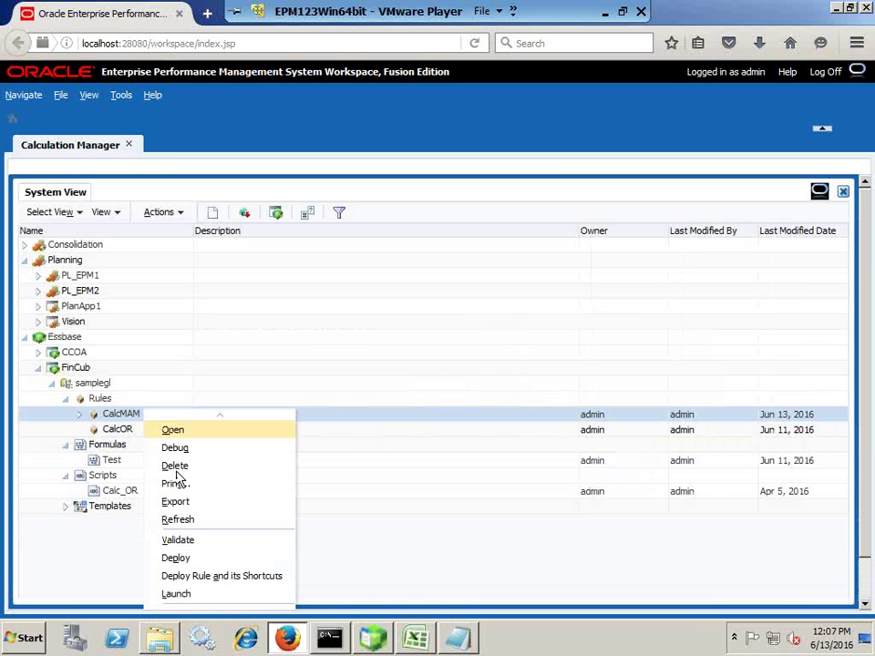
{"action": "left_click", "coordinate": [177, 558]}
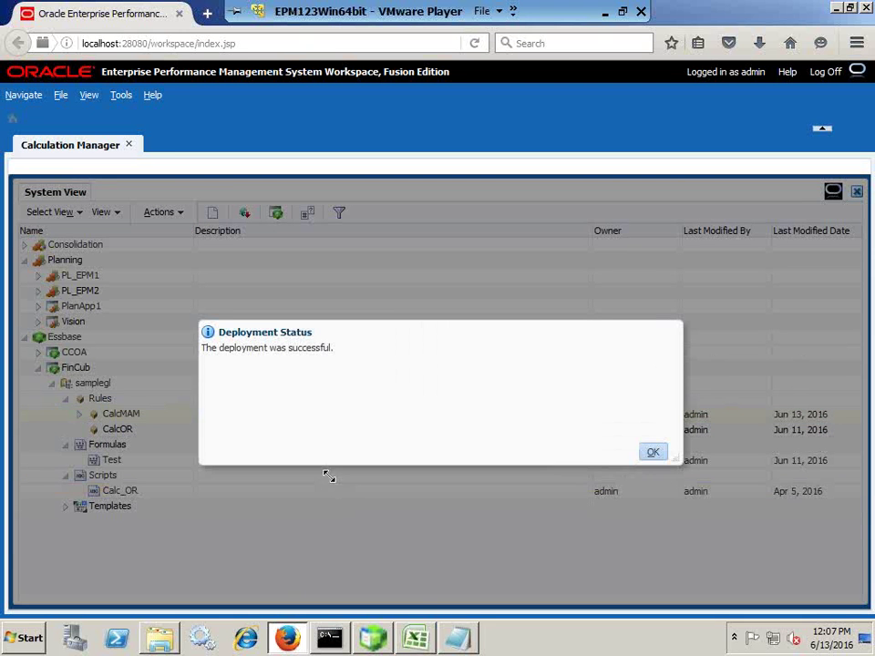
{"action": "left_click", "coordinate": [659, 455]}
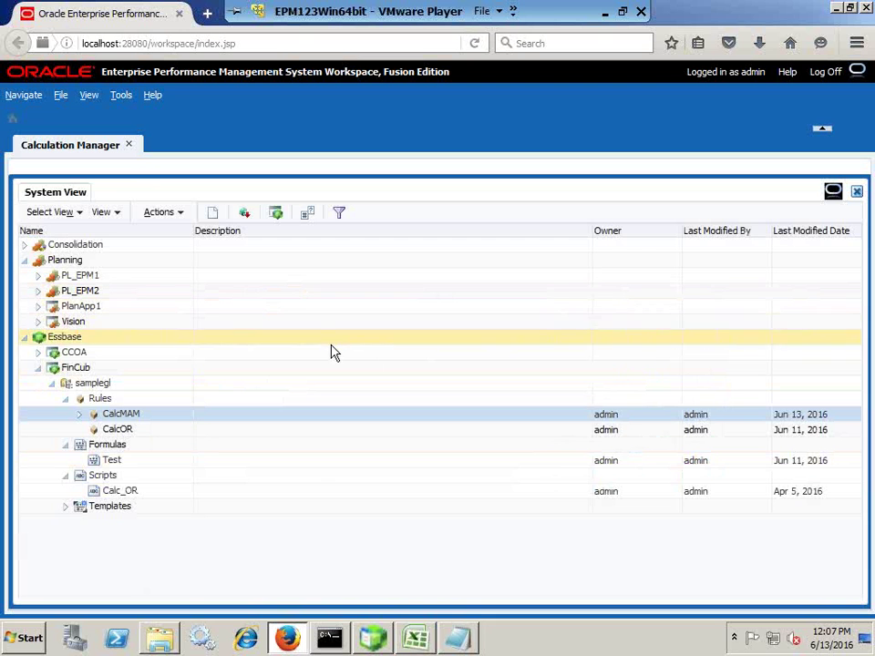
- Switch to Excel and start an ad hoc analysis of the FinCub samplegl database on Sheet2
{"action": "left_click", "coordinate": [417, 643]}
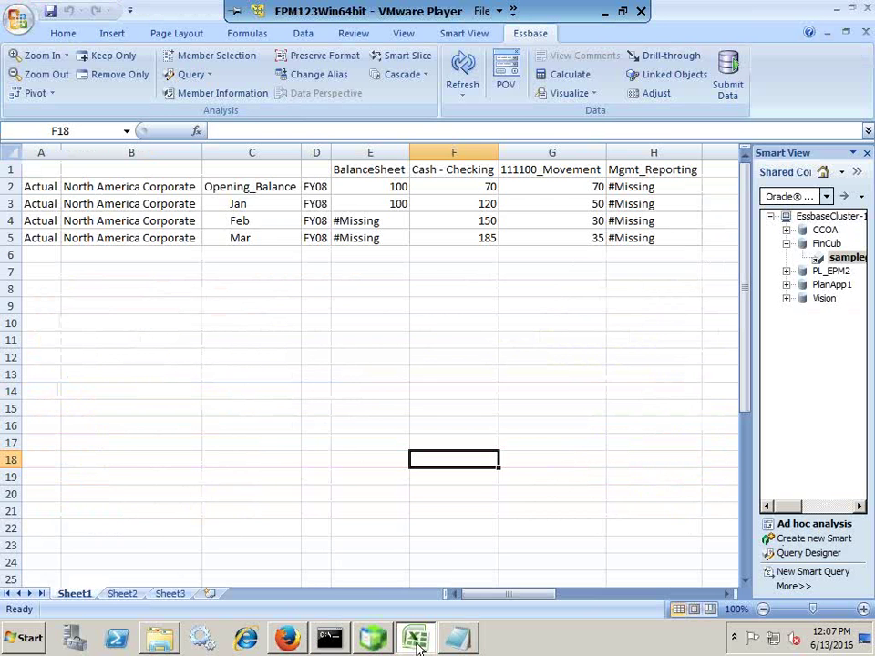
{"action": "left_click", "coordinate": [124, 594]}
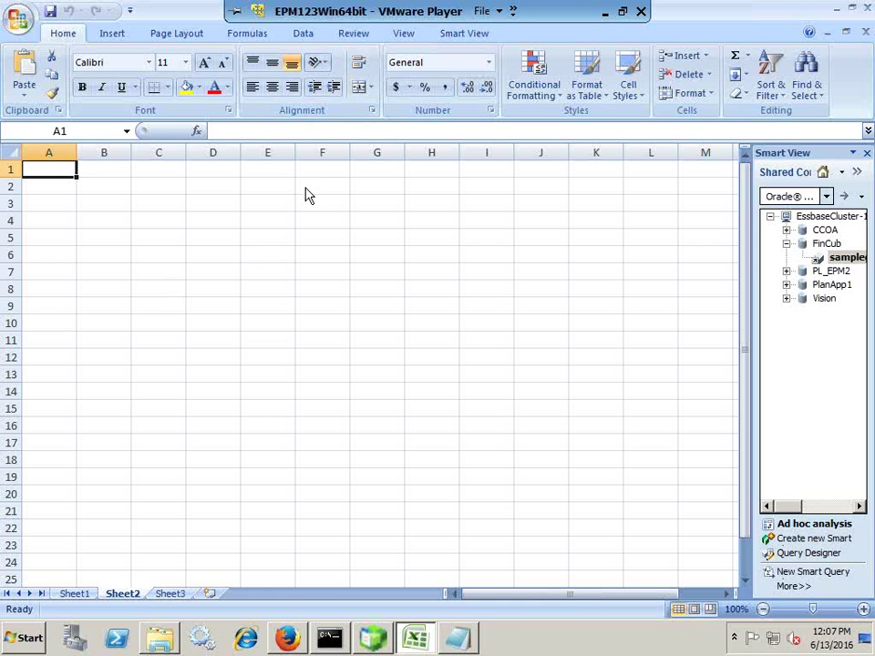
{"action": "right_click", "coordinate": [847, 264]}
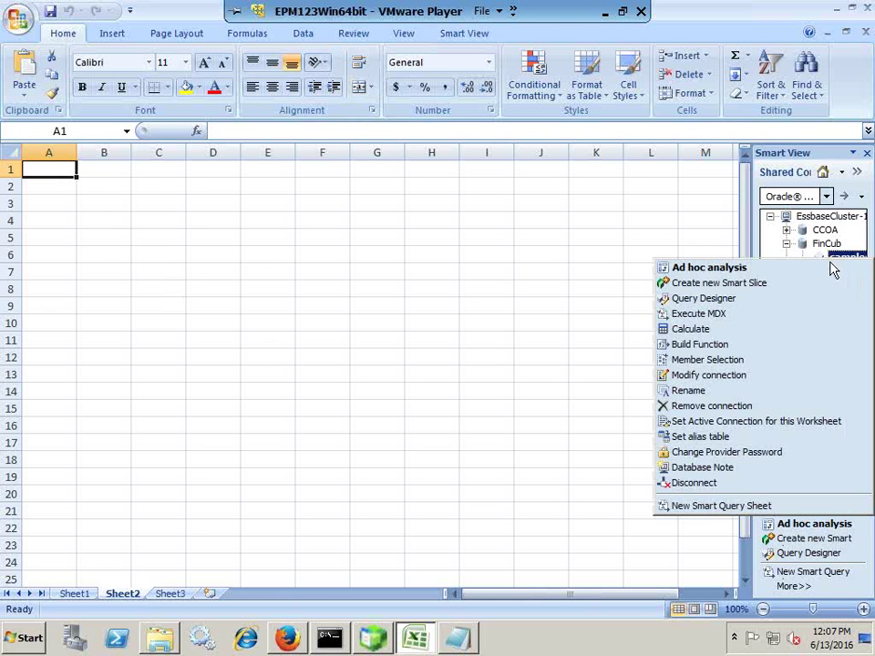
{"action": "left_click", "coordinate": [805, 267]}
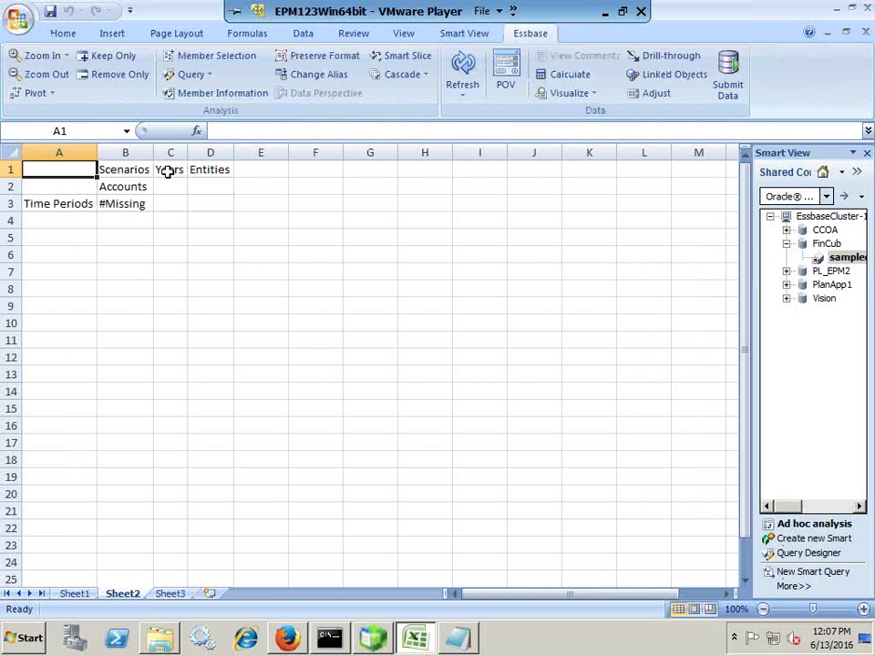
- Expand Years and Scenarios in the ad hoc grid, keeping only FY08 and Actual
{"action": "double_click", "coordinate": [169, 171]}
{"action": "left_click", "coordinate": [59, 204]}
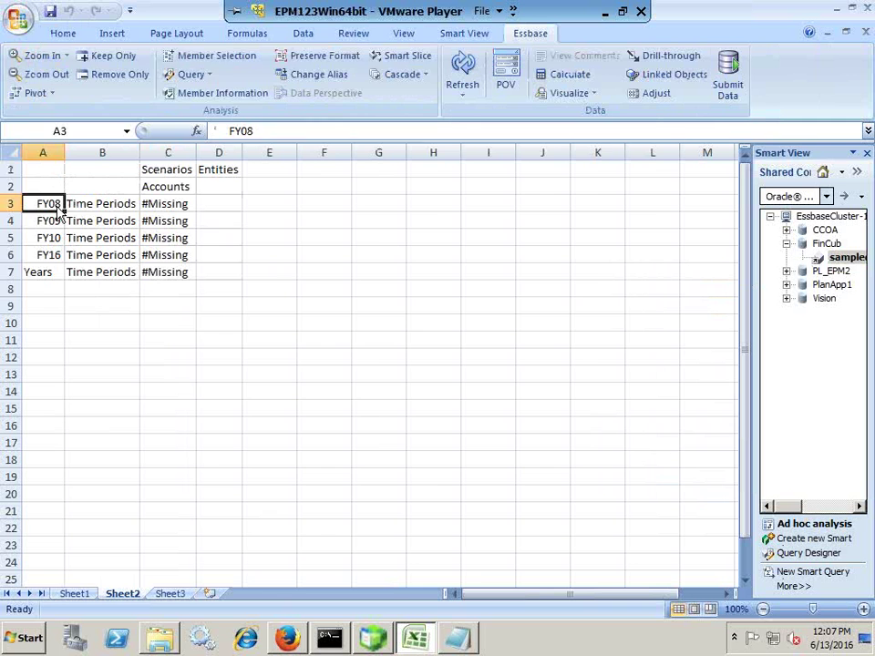
{"action": "left_click", "coordinate": [100, 55]}
{"action": "left_click", "coordinate": [165, 172]}
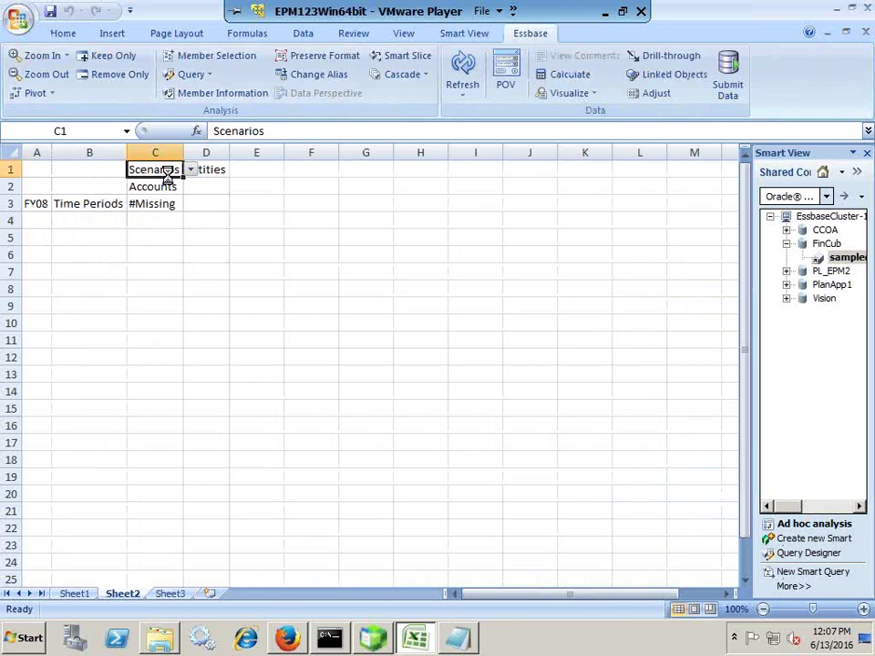
{"action": "double_click", "coordinate": [167, 172]}
{"action": "left_click", "coordinate": [62, 204]}
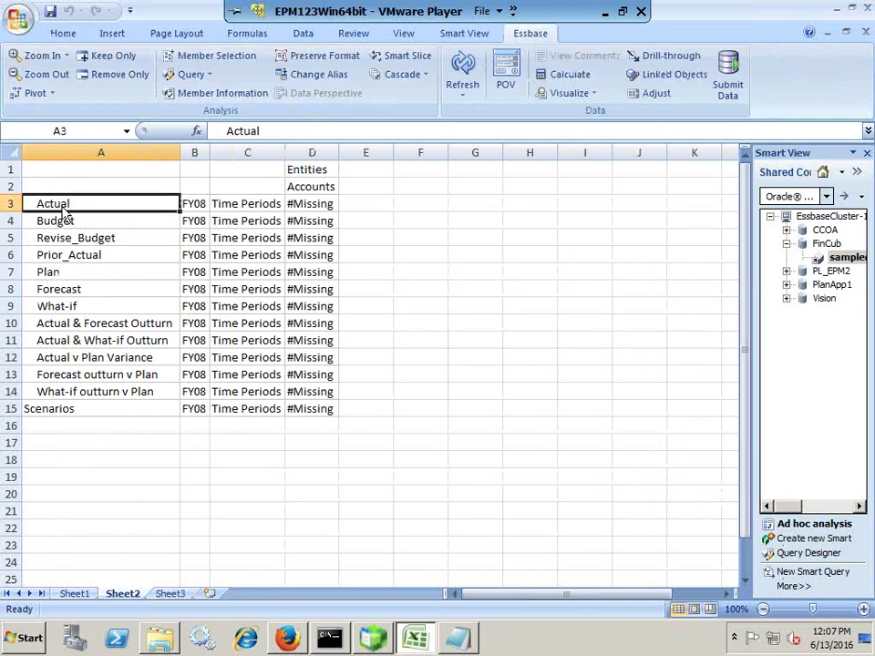
{"action": "left_click", "coordinate": [107, 56]}
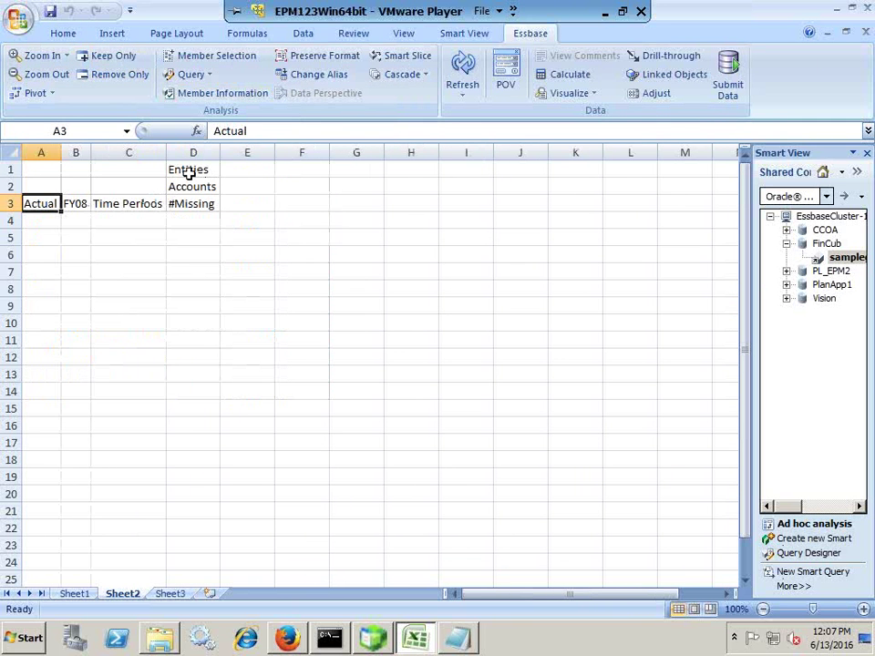
- Drill down Entities to North America Corporate and keep only that member in the grid
{"action": "double_click", "coordinate": [187, 173]}
{"action": "double_click", "coordinate": [121, 186]}
{"action": "double_click", "coordinate": [123, 186]}
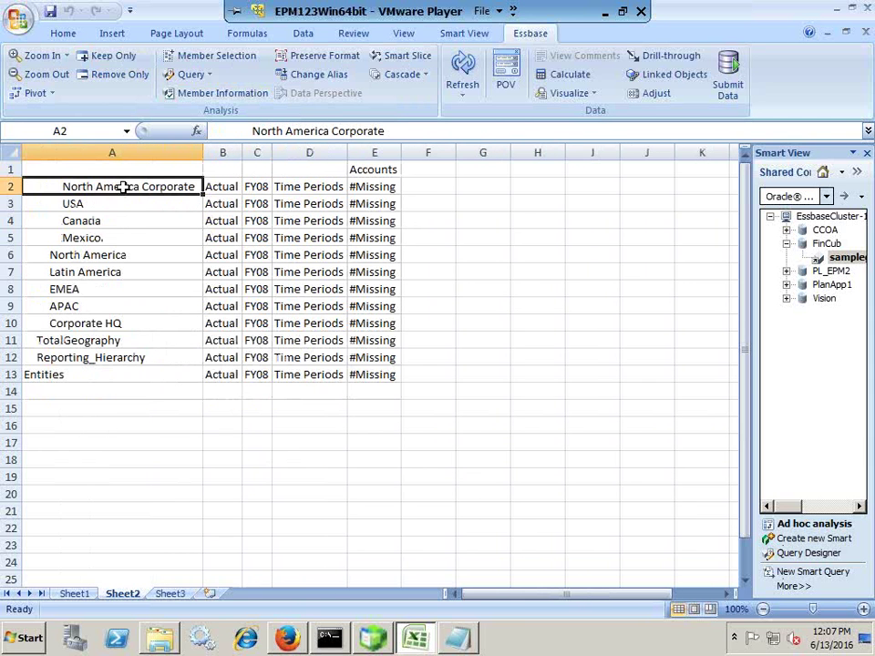
{"action": "left_click", "coordinate": [108, 55]}
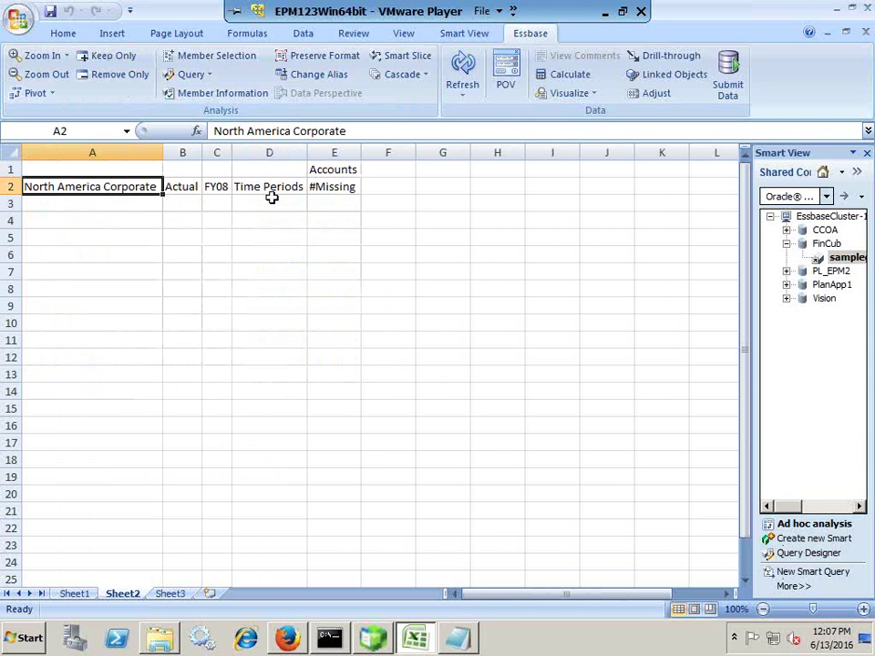
- Expand Accounts and keep only the BalanceSheet and Mgmt_Reporting members
{"action": "double_click", "coordinate": [317, 170]}
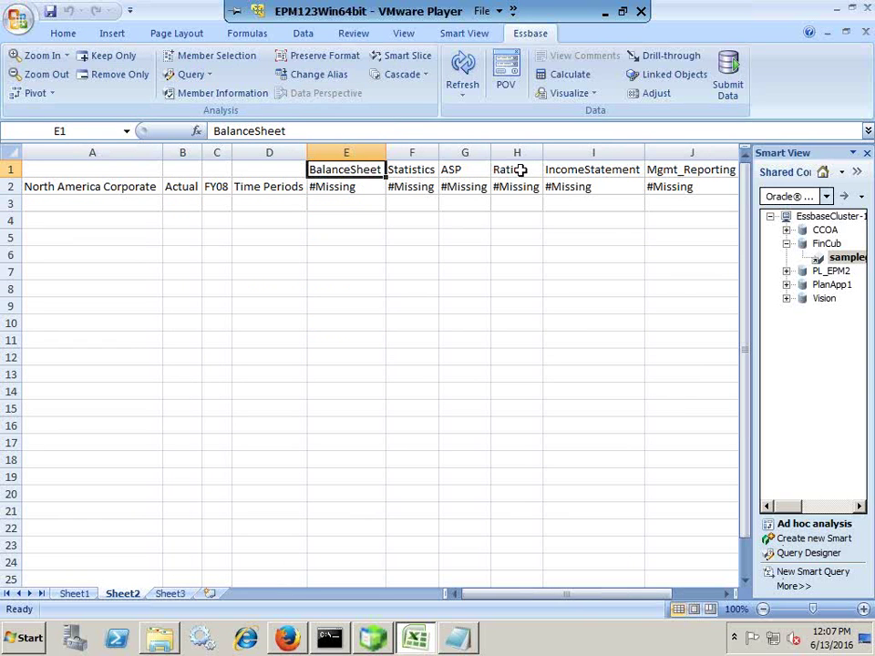
{"action": "left_click", "coordinate": [687, 169]}
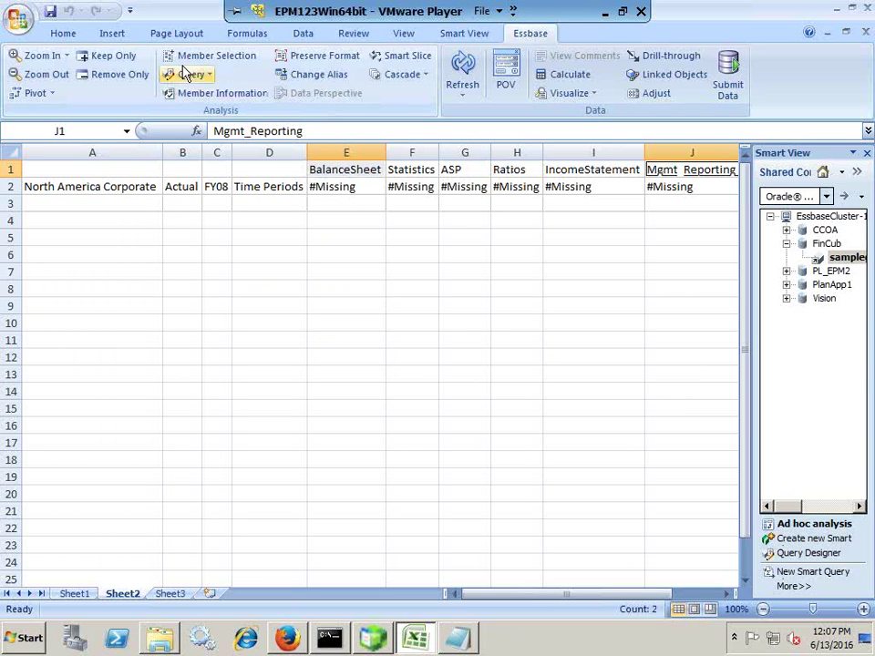
{"action": "left_click", "coordinate": [113, 56]}
{"action": "left_click", "coordinate": [433, 237]}
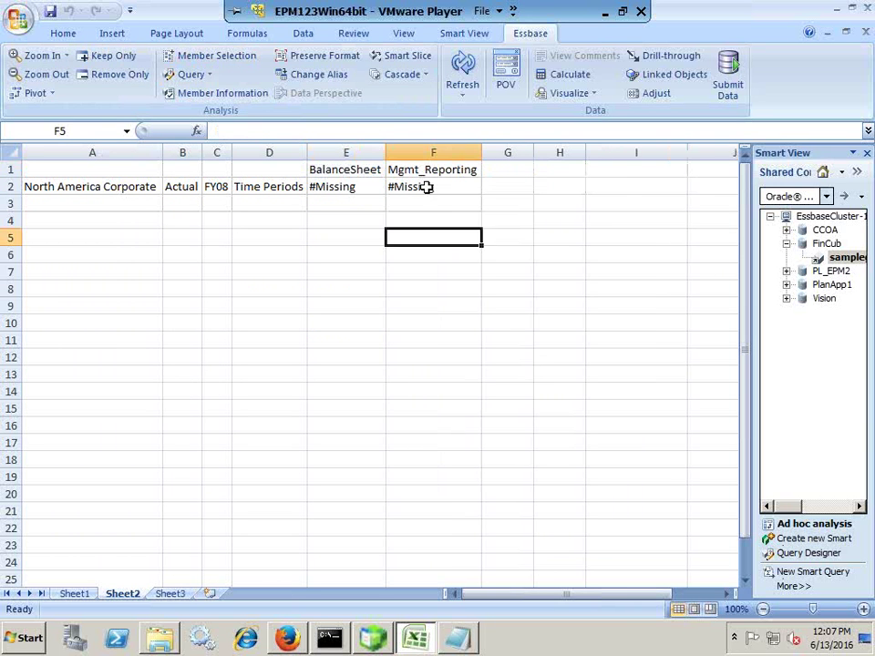
- Expand Mgmt_Reporting in the ad hoc grid and keep only BalanceSheet, Cash - Checking and 111100_Movement
{"action": "double_click", "coordinate": [429, 170]}
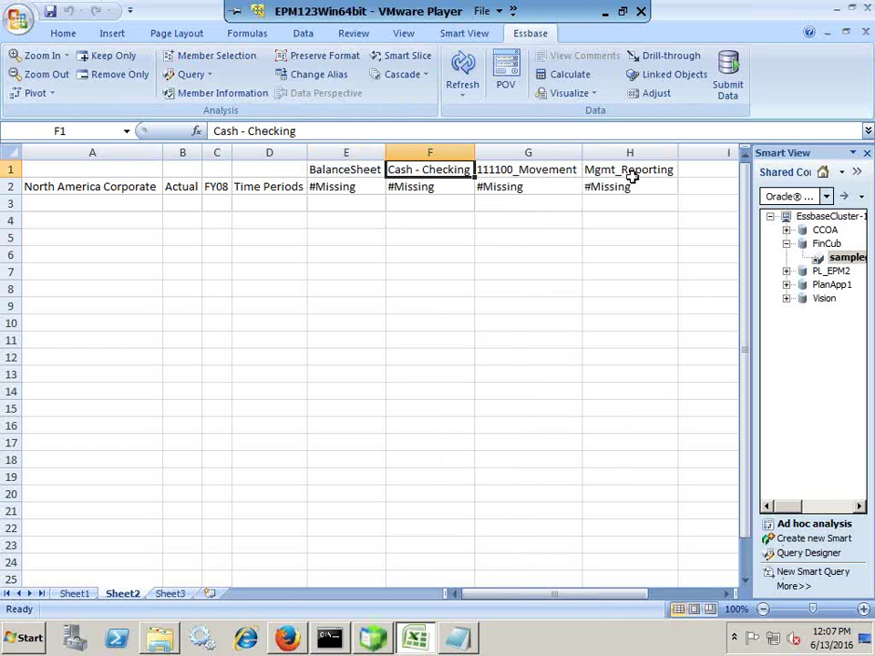
{"action": "left_click", "coordinate": [553, 170]}
{"action": "left_click", "coordinate": [424, 173]}
{"action": "left_click", "coordinate": [569, 171]}
{"action": "left_click", "coordinate": [612, 170]}
{"action": "left_click", "coordinate": [538, 170]}
{"action": "left_click_drag", "start_coordinate": [538, 170], "coordinate": [337, 170]}
{"action": "left_click", "coordinate": [108, 56]}
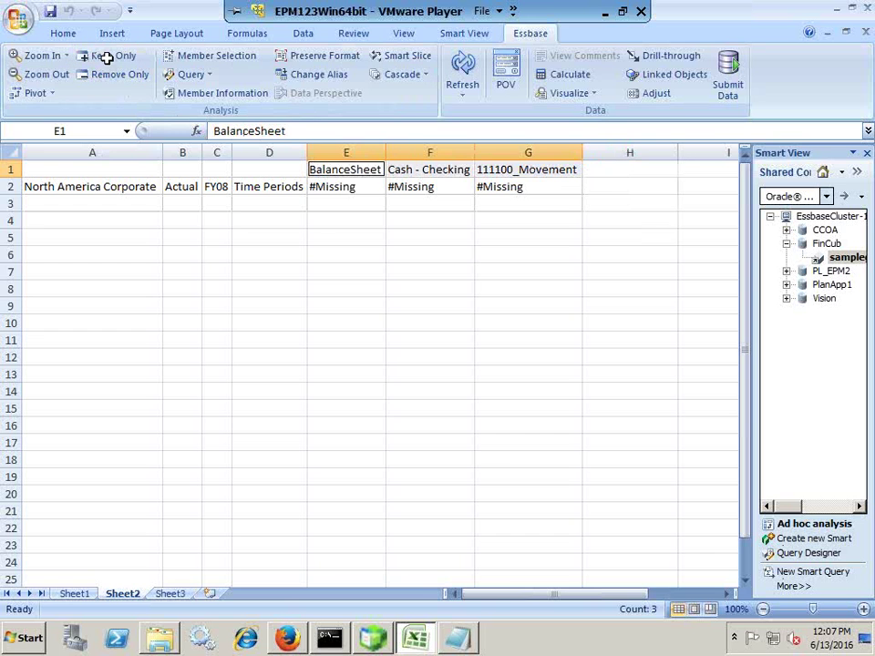
- Drill Time Periods down to the Q1 months and keep only Opening_Balance, Jan, Feb and Mar in the grid
{"action": "left_click", "coordinate": [224, 219]}
{"action": "double_click", "coordinate": [260, 188]}
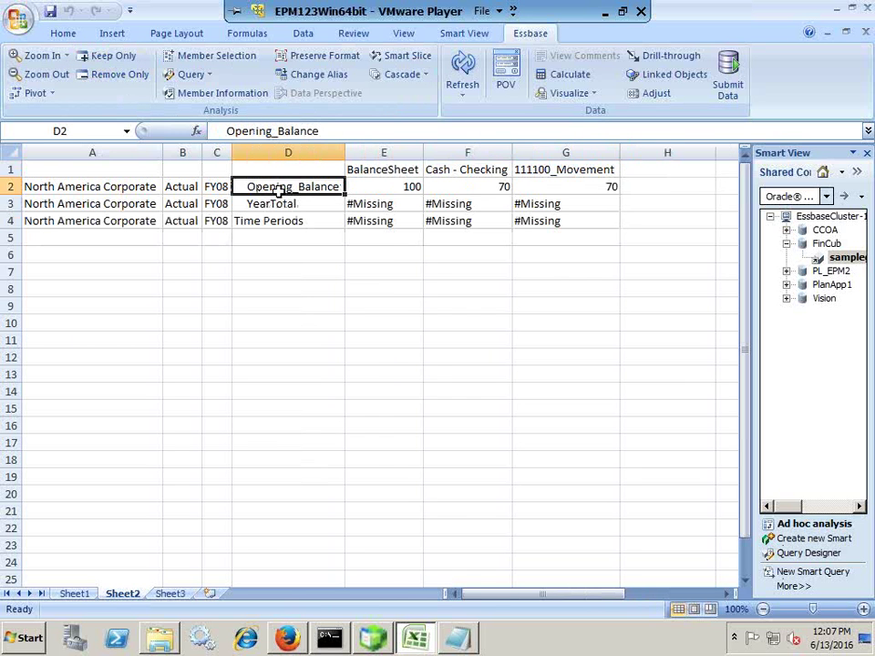
{"action": "double_click", "coordinate": [279, 195]}
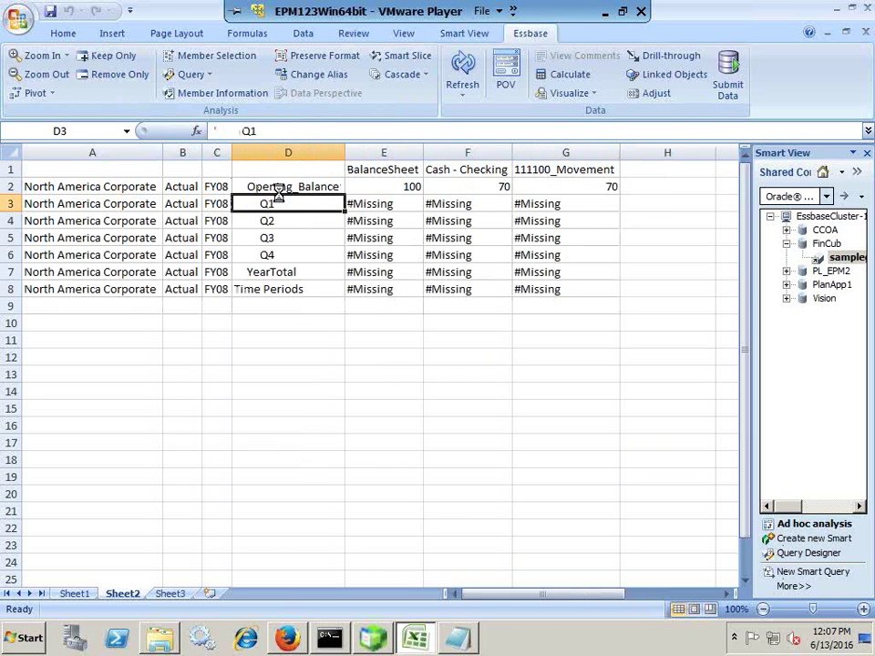
{"action": "left_click", "coordinate": [285, 223], "text": "ctrl"}
{"action": "left_click", "coordinate": [292, 237], "text": "ctrl"}
{"action": "left_click", "coordinate": [297, 191], "text": "ctrl"}
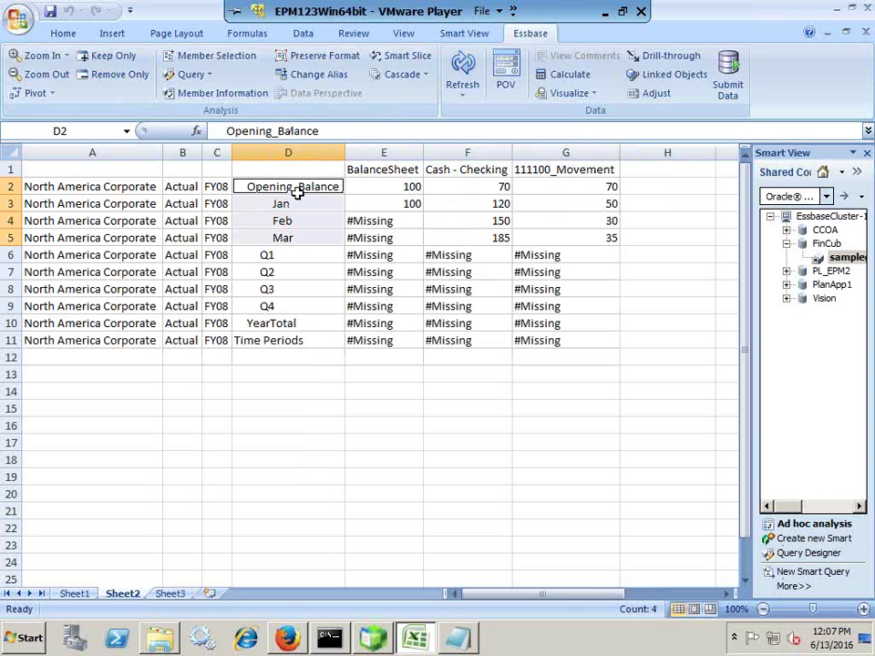
{"action": "left_click", "coordinate": [108, 58]}
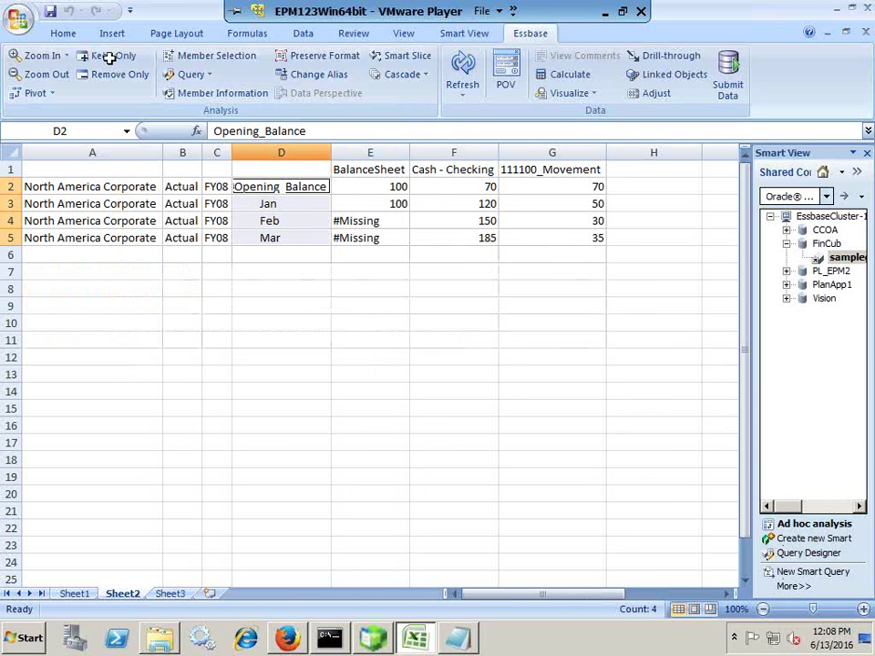
{"action": "left_click", "coordinate": [470, 341]}
- Fill every data cell of the grid with 0 and submit the data to the database
{"action": "left_click", "coordinate": [393, 187]}
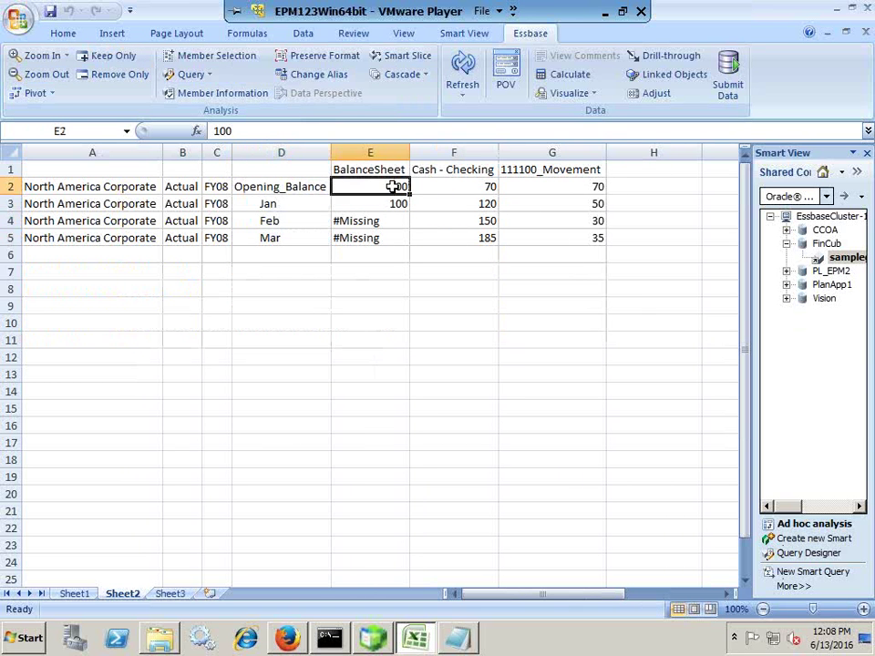
{"action": "type", "text": "0"}
{"action": "key", "text": "Return"}
{"action": "left_click", "coordinate": [406, 187]}
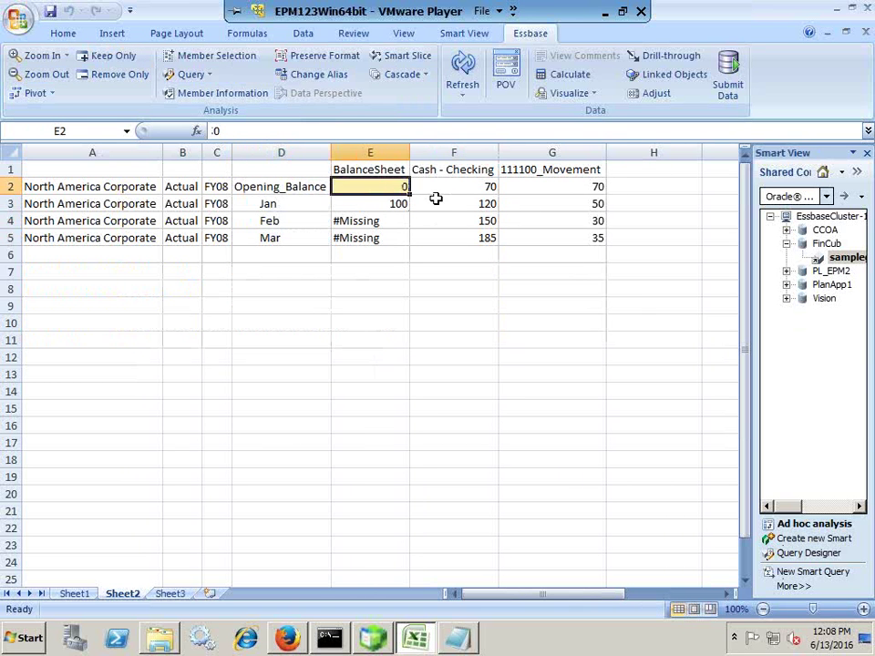
{"action": "key", "text": "ctrl+c"}
{"action": "left_click_drag", "start_coordinate": [407, 190], "coordinate": [539, 237]}
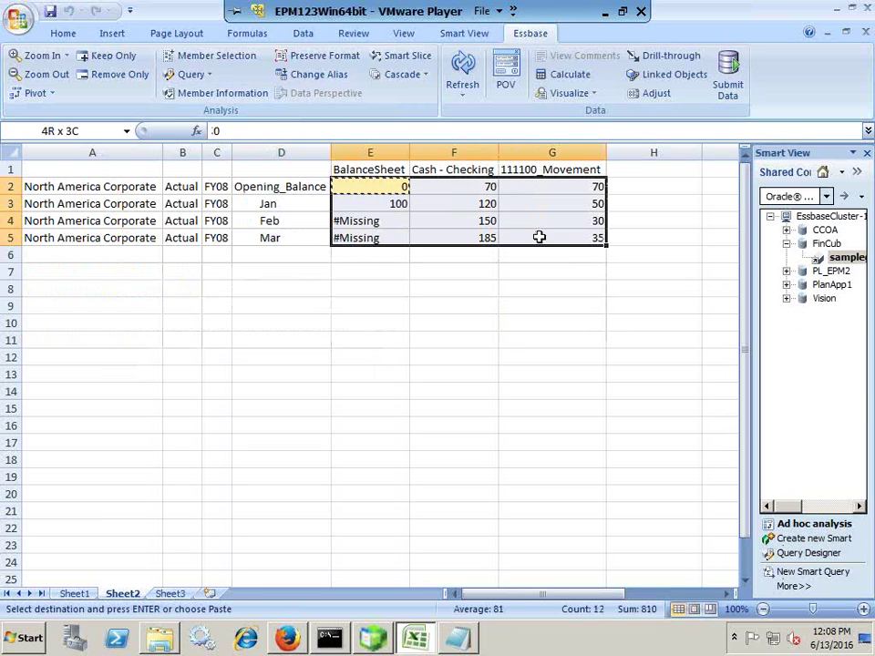
{"action": "key", "text": "ctrl+v"}
{"action": "left_click", "coordinate": [516, 340]}
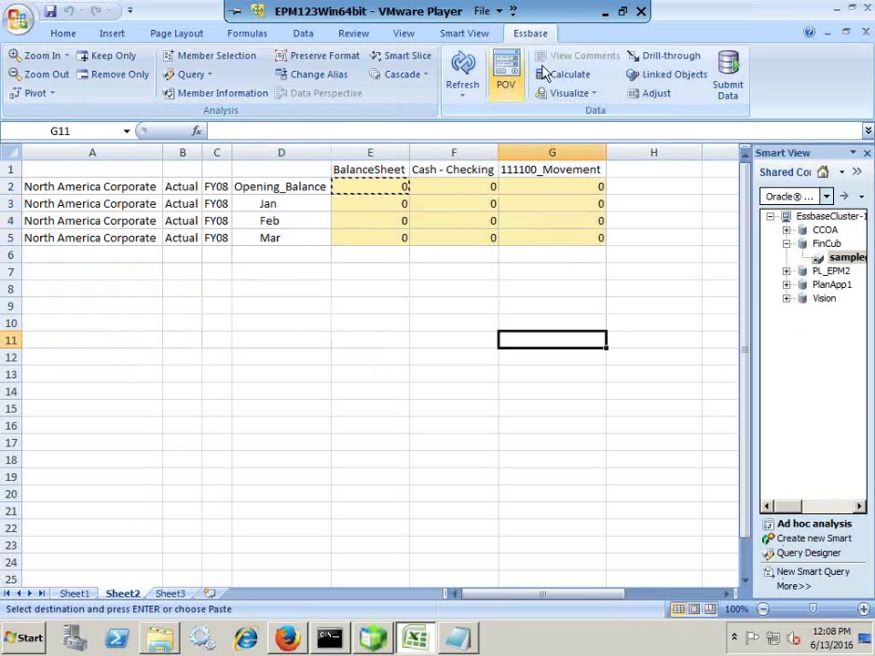
{"action": "left_click", "coordinate": [729, 79]}
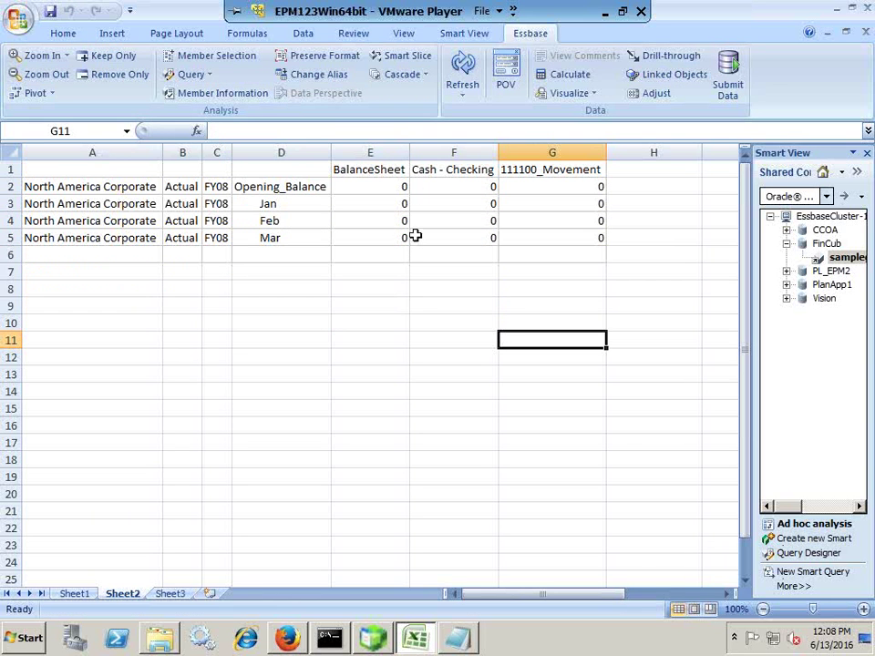
- Set the Opening_Balance row to 100 for BalanceSheet and 60 for Cash - Checking
{"action": "left_click", "coordinate": [395, 189]}
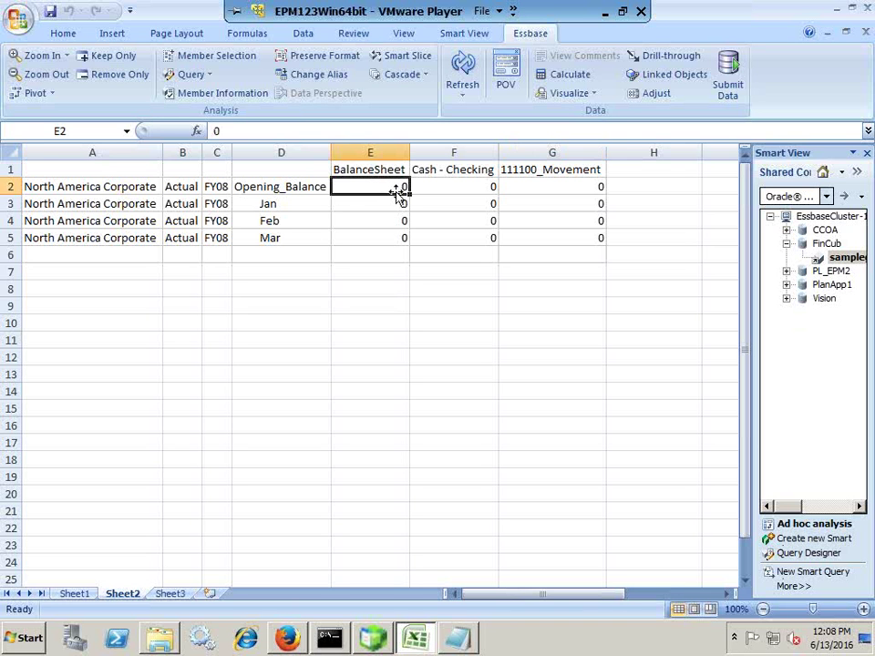
{"action": "type", "text": "100"}
{"action": "key", "text": "Return"}
{"action": "left_click", "coordinate": [397, 190]}
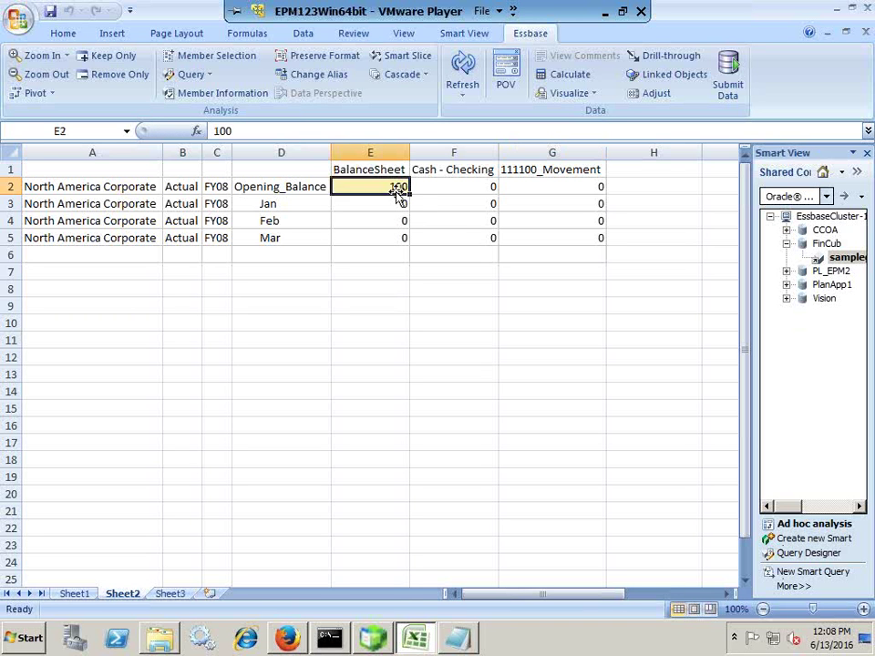
{"action": "key", "text": "Tab"}
{"action": "type", "text": "60"}
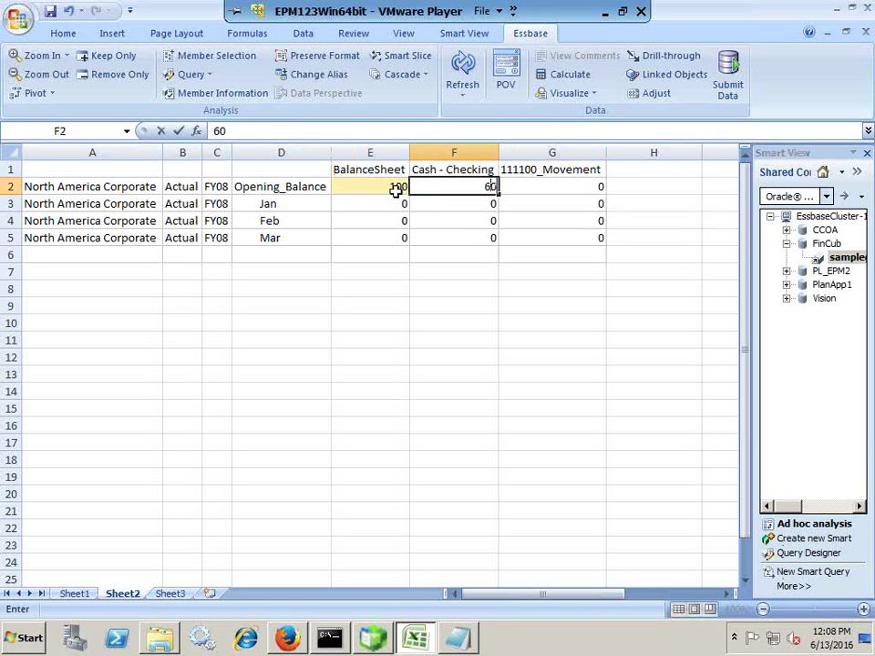
{"action": "key", "text": "Return"}
{"action": "key", "text": "Left"}
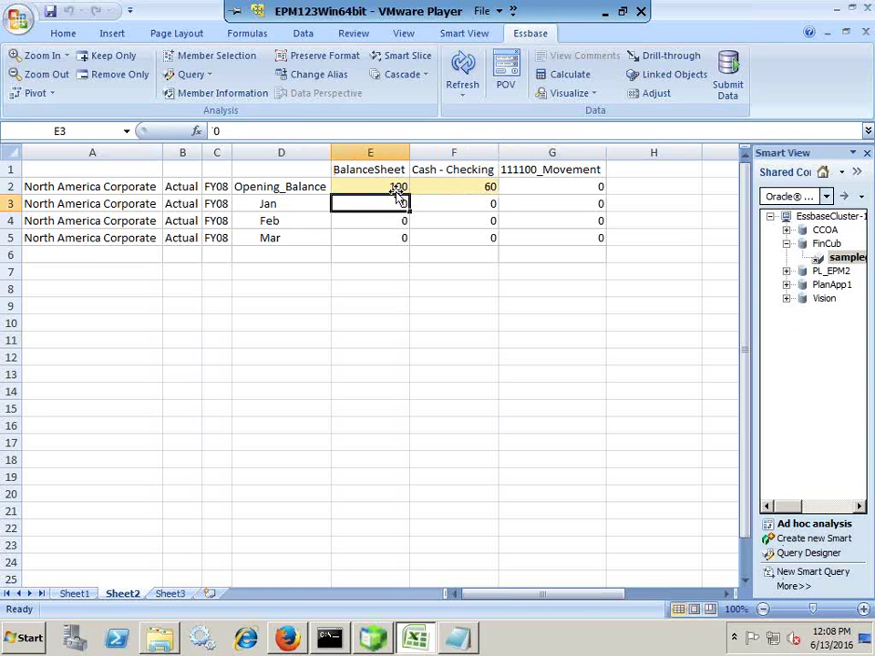
- Enter Cash - Checking values of 120 for Jan, 150 for Feb and 180 for Mar, and submit the data
{"action": "left_click", "coordinate": [397, 190]}
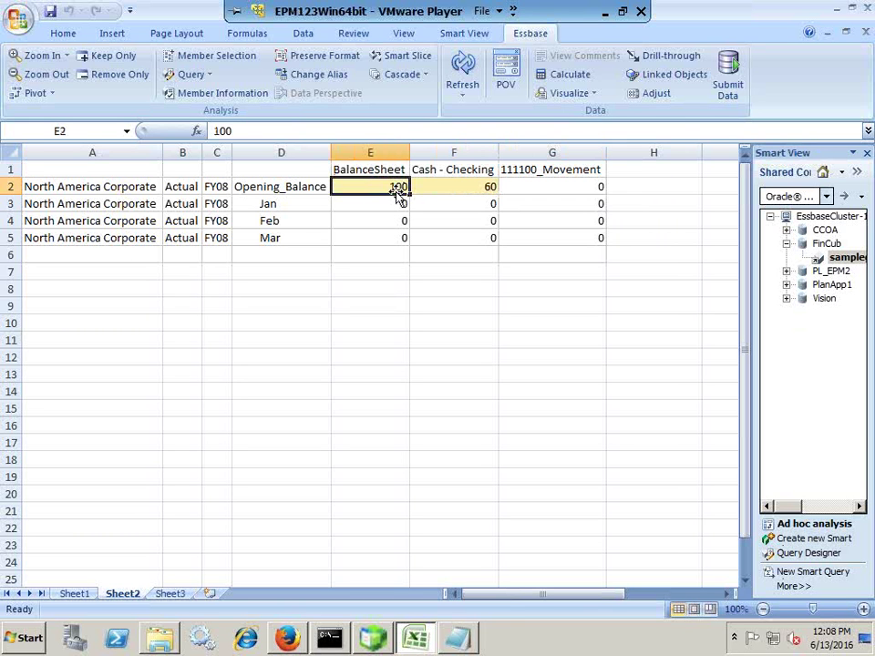
{"action": "key", "text": "Tab"}
{"action": "key", "text": "Down"}
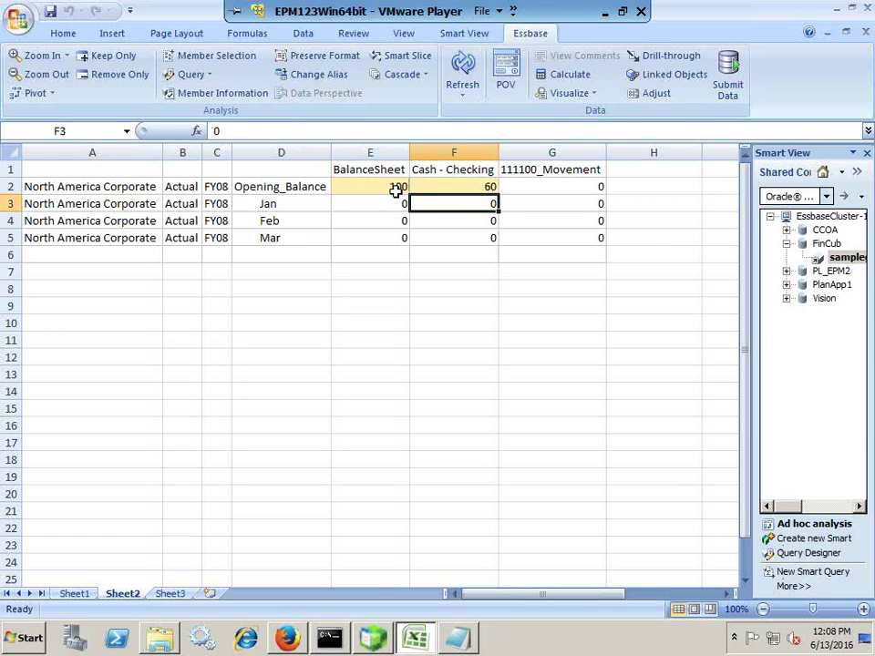
{"action": "key", "text": "Left"}
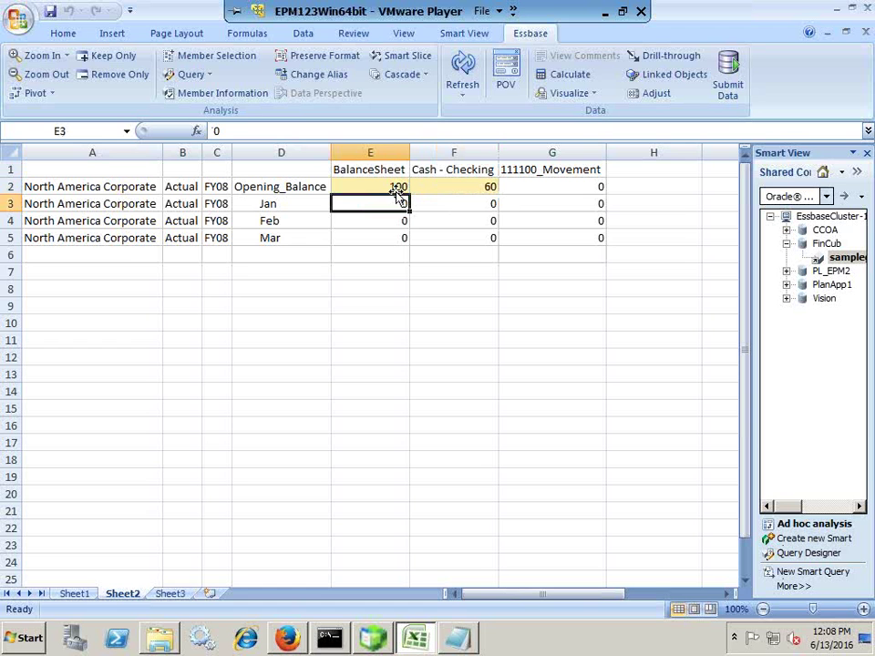
{"action": "key", "text": "Right"}
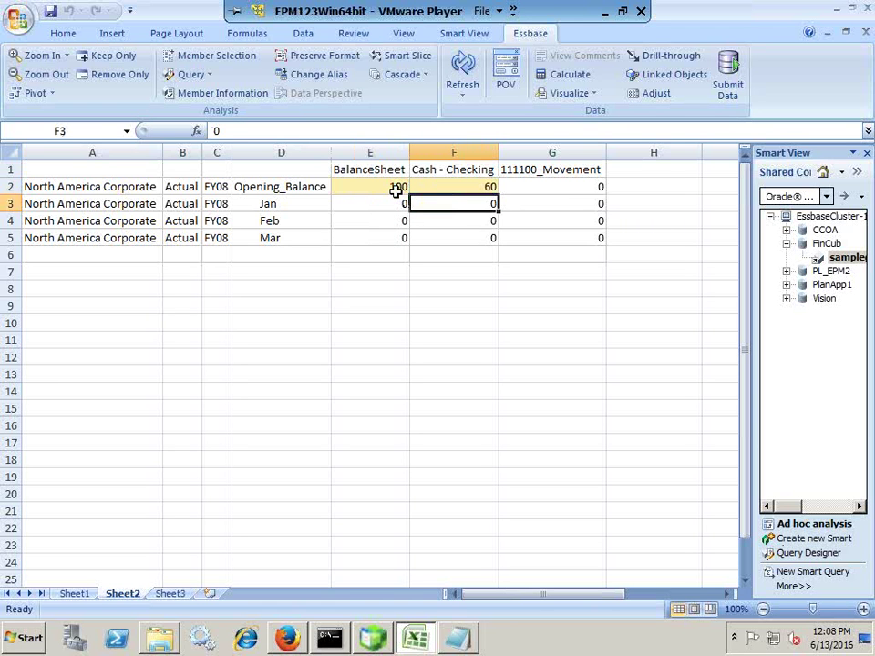
{"action": "type", "text": "120"}
{"action": "key", "text": "Return"}
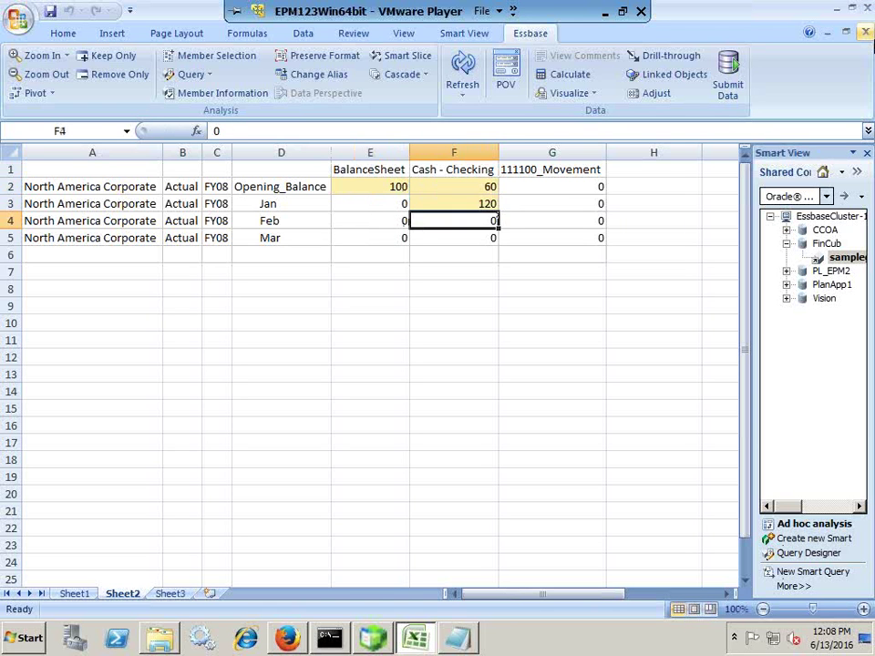
{"action": "type", "text": "150"}
{"action": "key", "text": "Return"}
{"action": "type", "text": "180"}
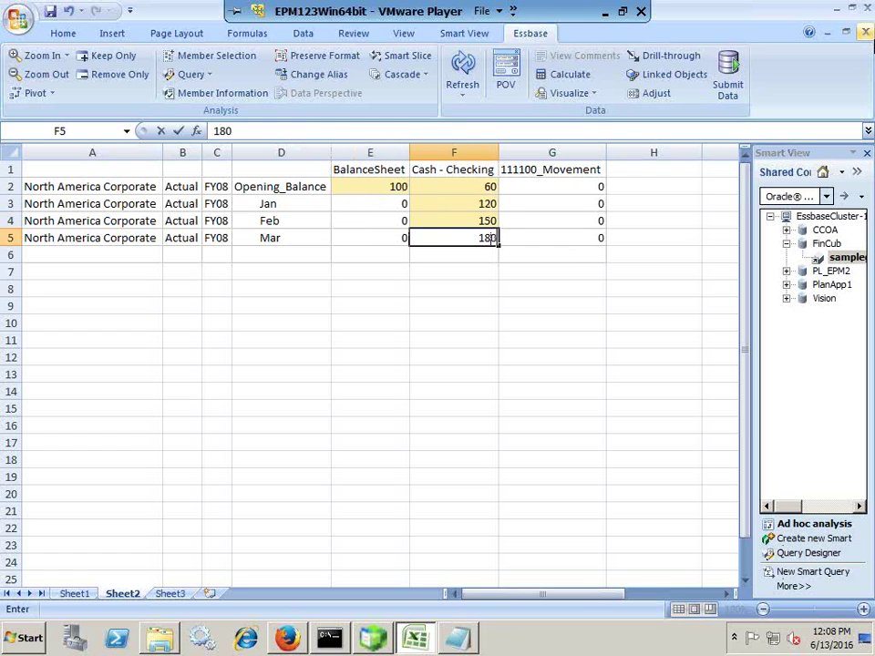
{"action": "key", "text": "Return"}
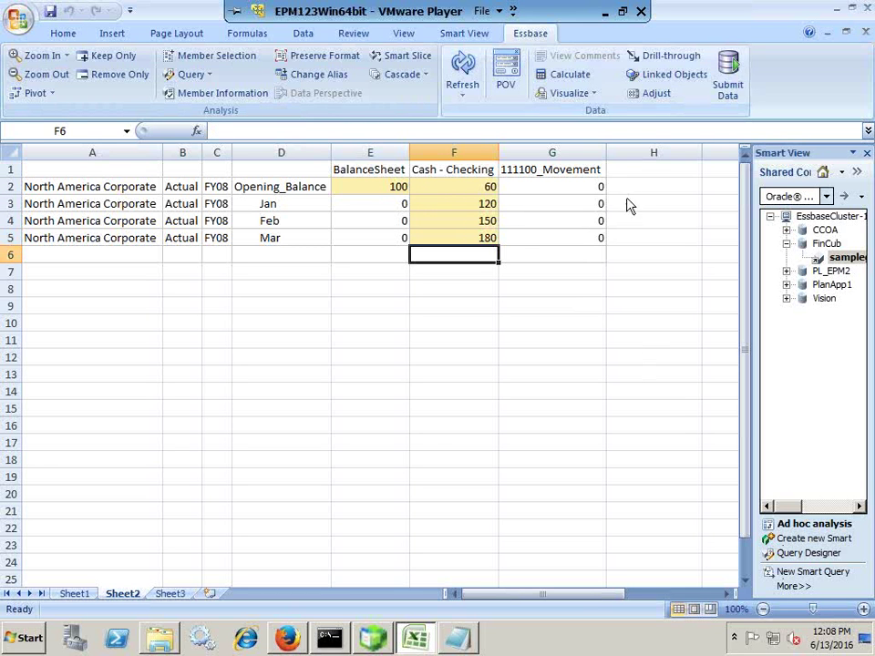
{"action": "left_click", "coordinate": [728, 72]}
- Switch to Calculation Manager in Firefox and launch the CalcMAM rule
{"action": "left_click_drag", "start_coordinate": [579, 199], "coordinate": [590, 238]}
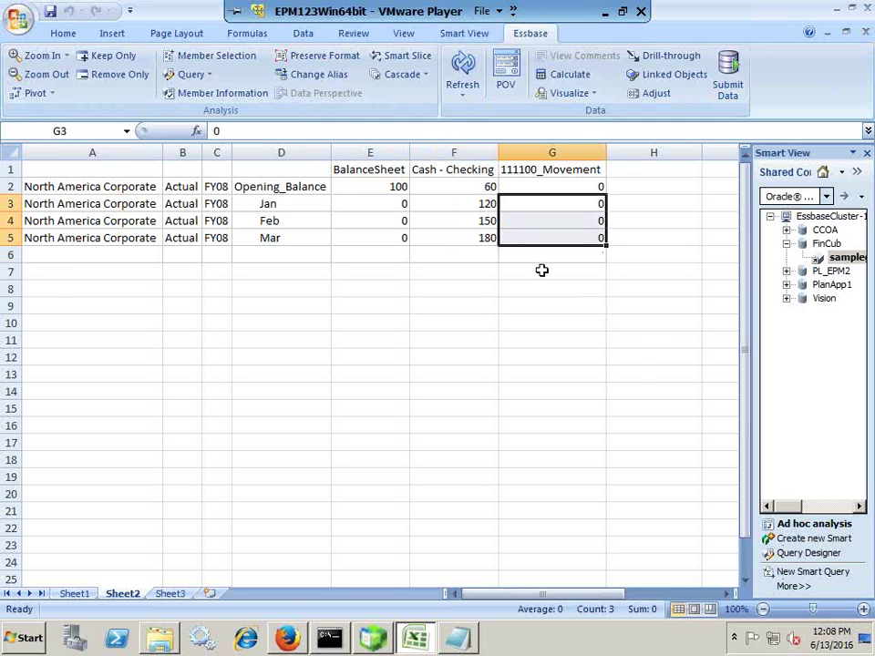
{"action": "left_click", "coordinate": [288, 644]}
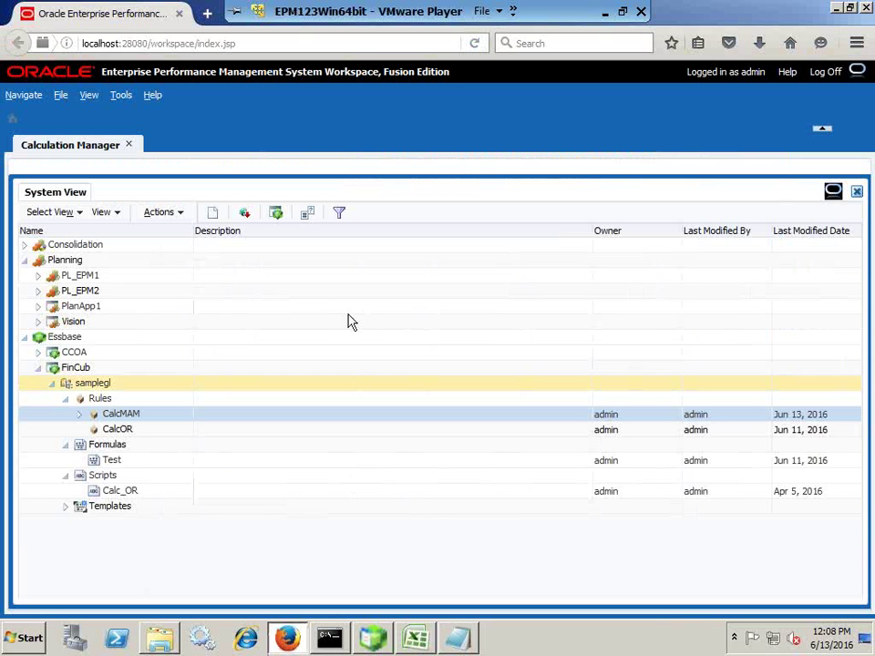
{"action": "right_click", "coordinate": [142, 421]}
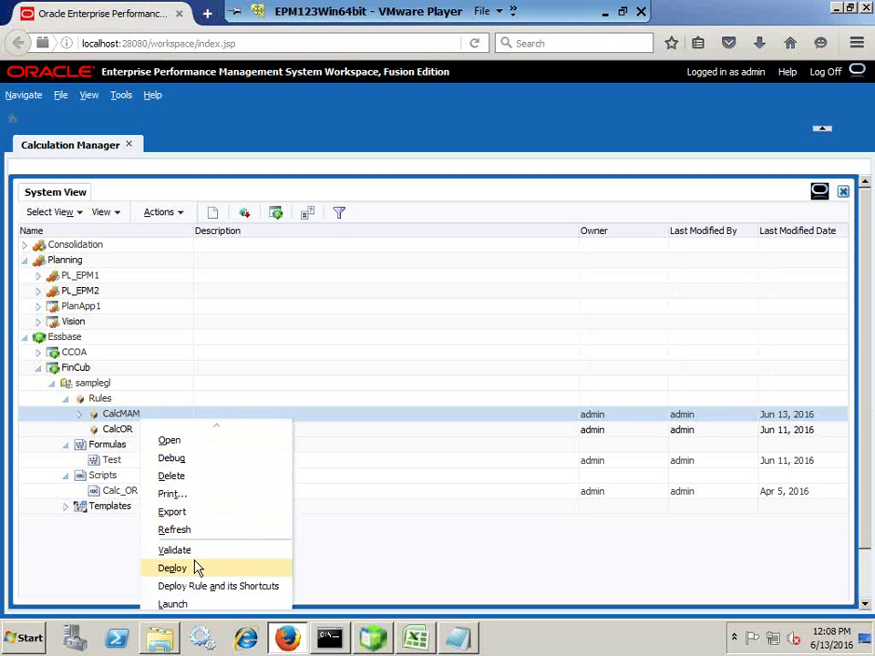
{"action": "left_click", "coordinate": [187, 604]}
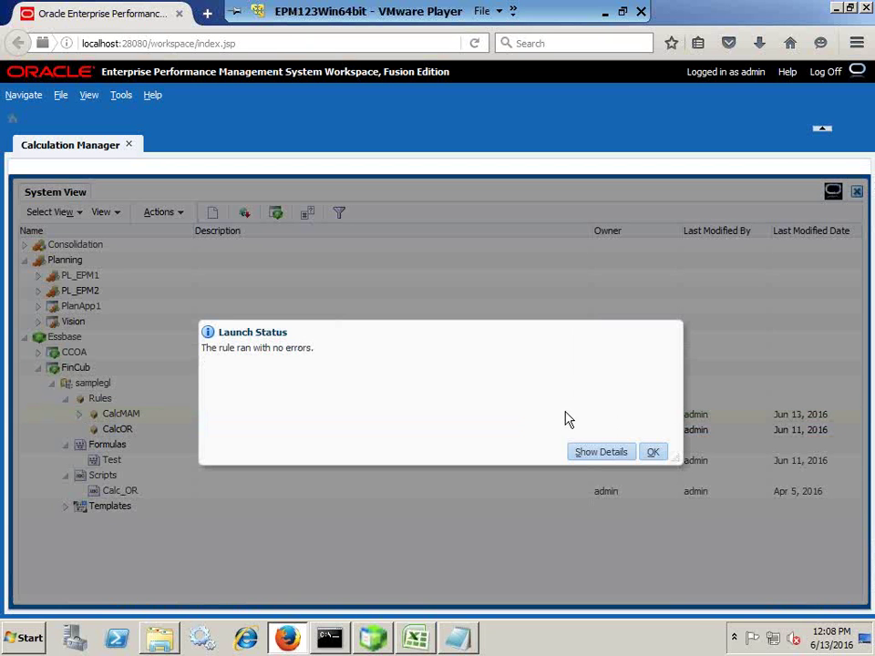
{"action": "left_click", "coordinate": [651, 453]}
- Return to Excel and refresh the ad hoc grid on Sheet2
{"action": "key", "text": "alt+Tab"}
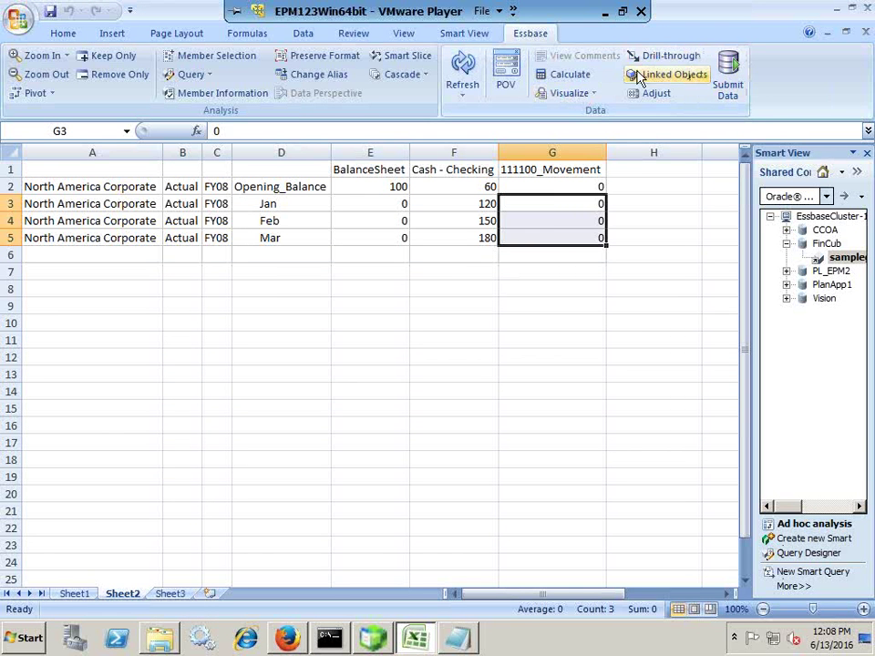
{"action": "left_click", "coordinate": [463, 68]}
{"action": "left_click", "coordinate": [568, 322]}
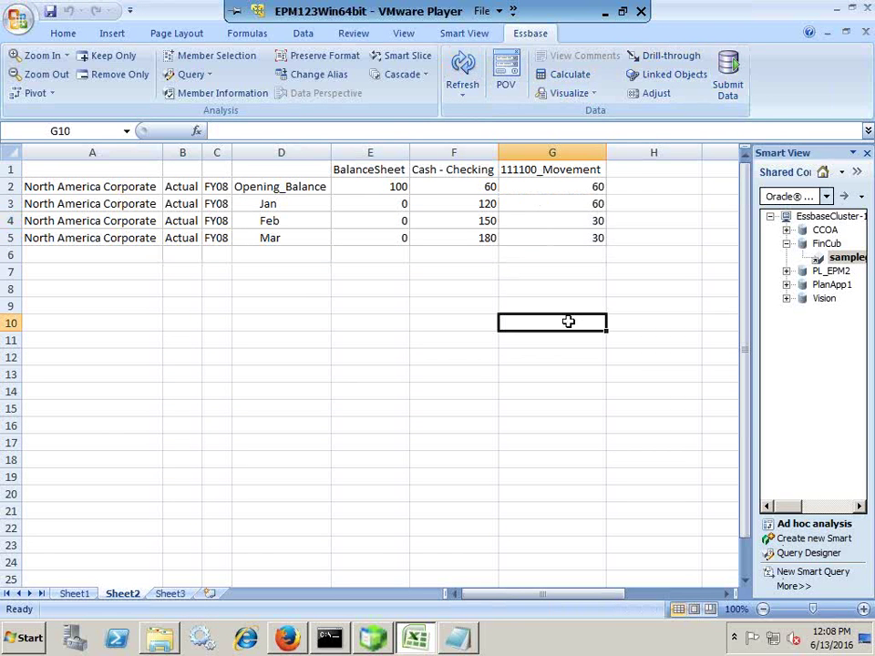
- Examine the Jan 111100_Movement value against the Cash - Checking opening balance and the rule script in Notepad
{"action": "left_click", "coordinate": [489, 185]}
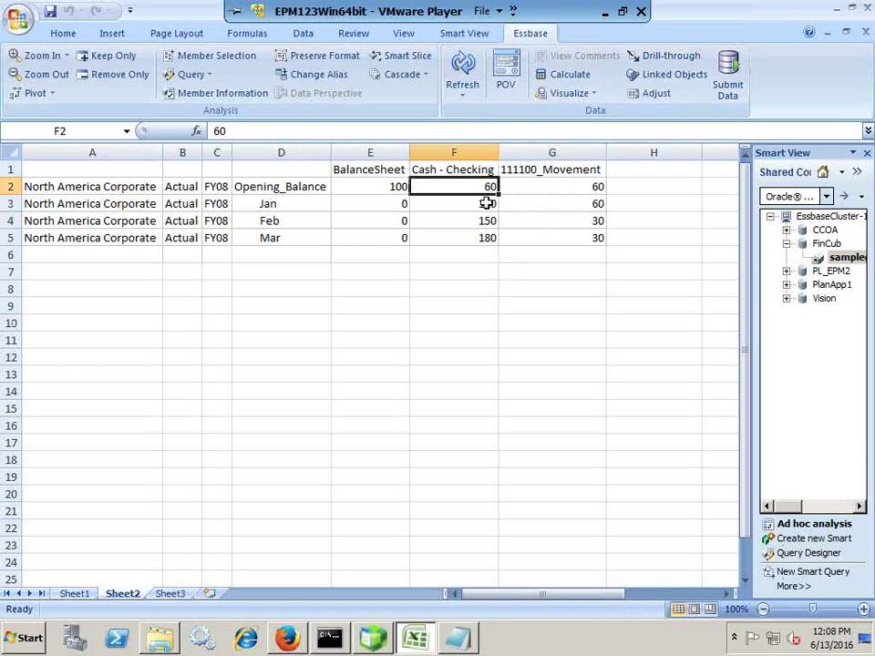
{"action": "left_click", "coordinate": [487, 203]}
{"action": "key", "text": "Up"}
{"action": "left_click", "coordinate": [586, 203]}
{"action": "left_click", "coordinate": [283, 200]}
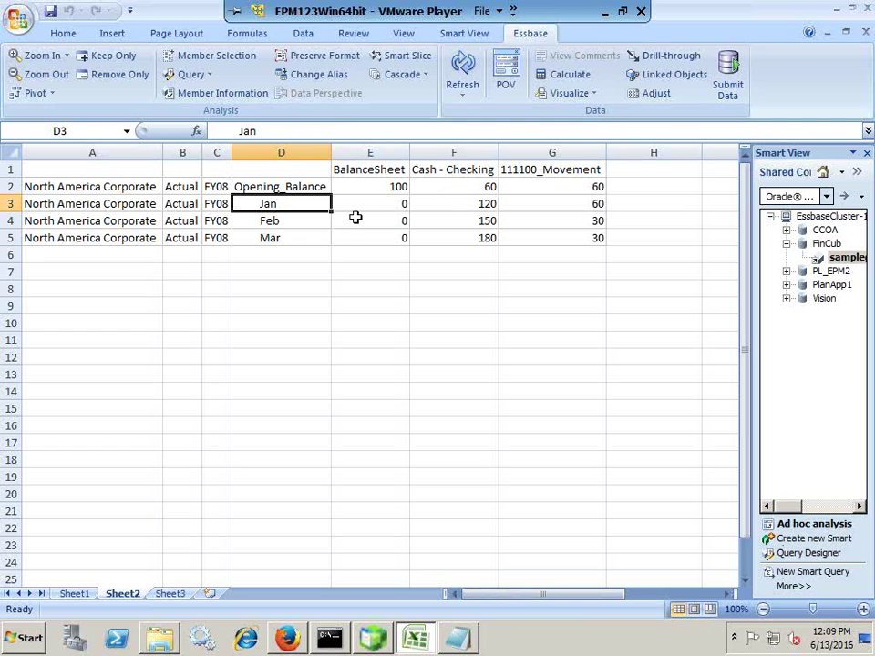
{"action": "left_click", "coordinate": [470, 172]}
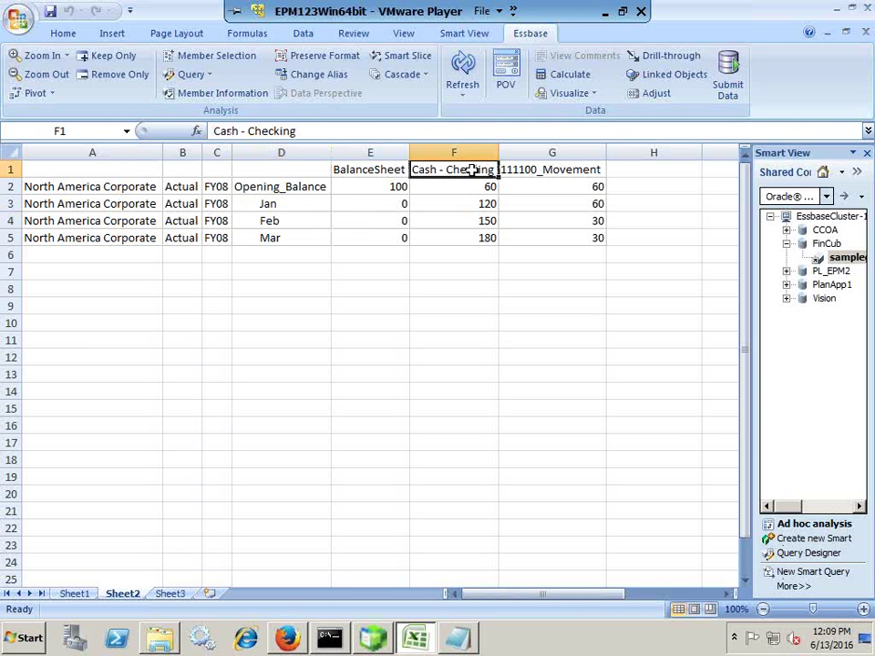
{"action": "left_click", "coordinate": [473, 180]}
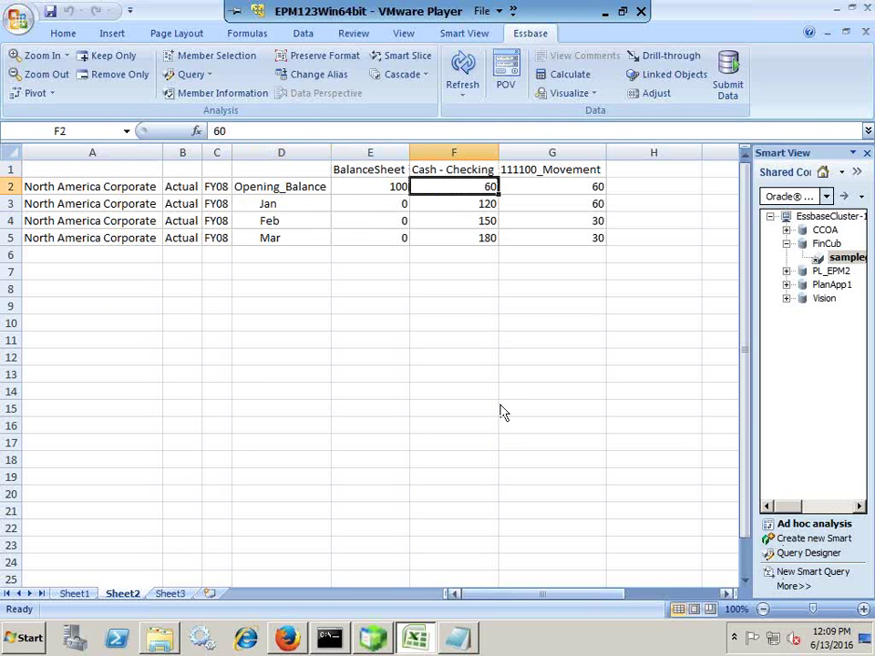
{"action": "left_click", "coordinate": [458, 637]}
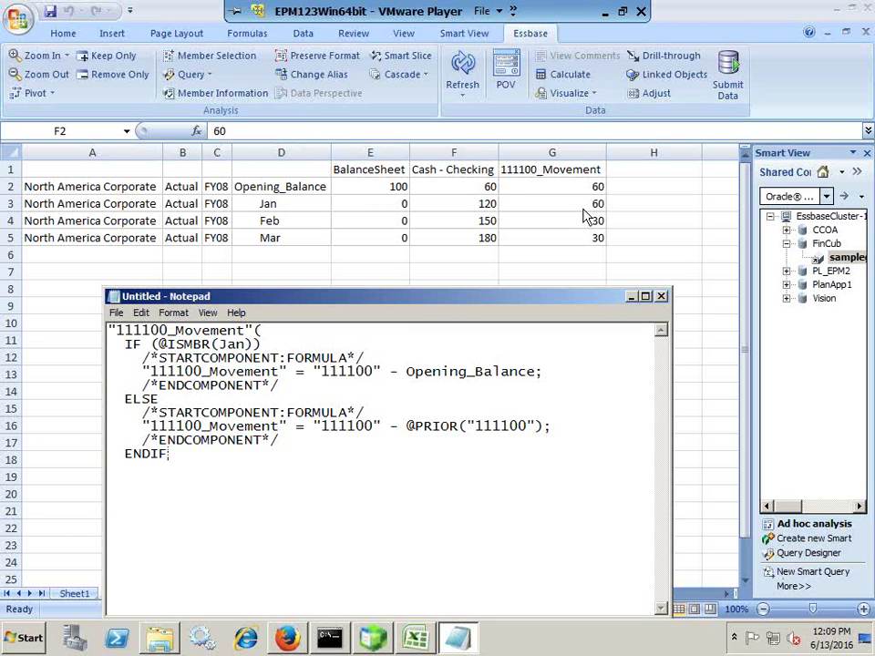
- Back in Excel, compare the Feb and Mar 111100_Movement values with the month-to-month differences in Cash - Checking
{"action": "left_click", "coordinate": [489, 203]}
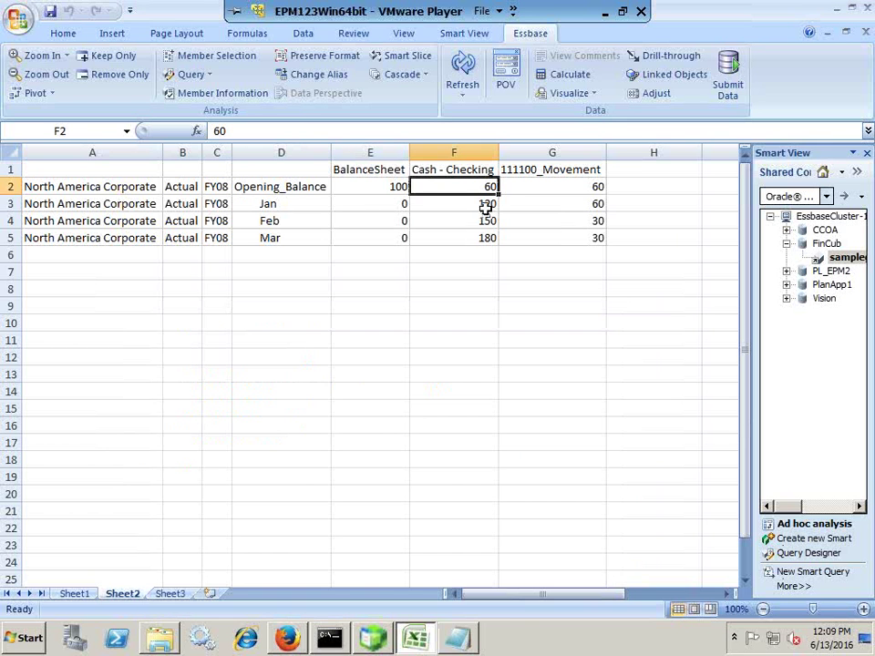
{"action": "left_click_drag", "start_coordinate": [489, 204], "coordinate": [490, 233]}
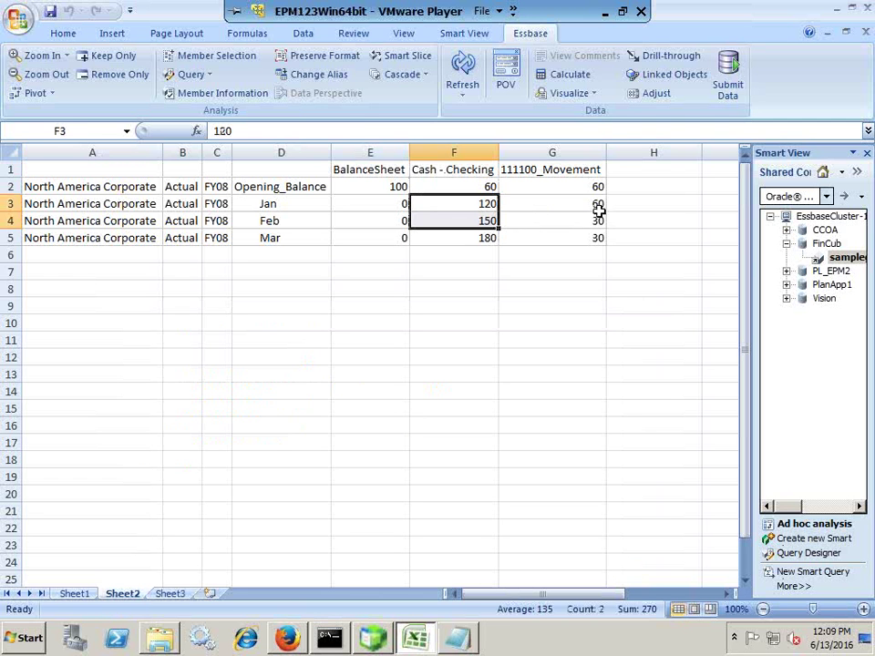
{"action": "left_click", "coordinate": [506, 221]}
{"action": "left_click_drag", "start_coordinate": [488, 220], "coordinate": [488, 242]}
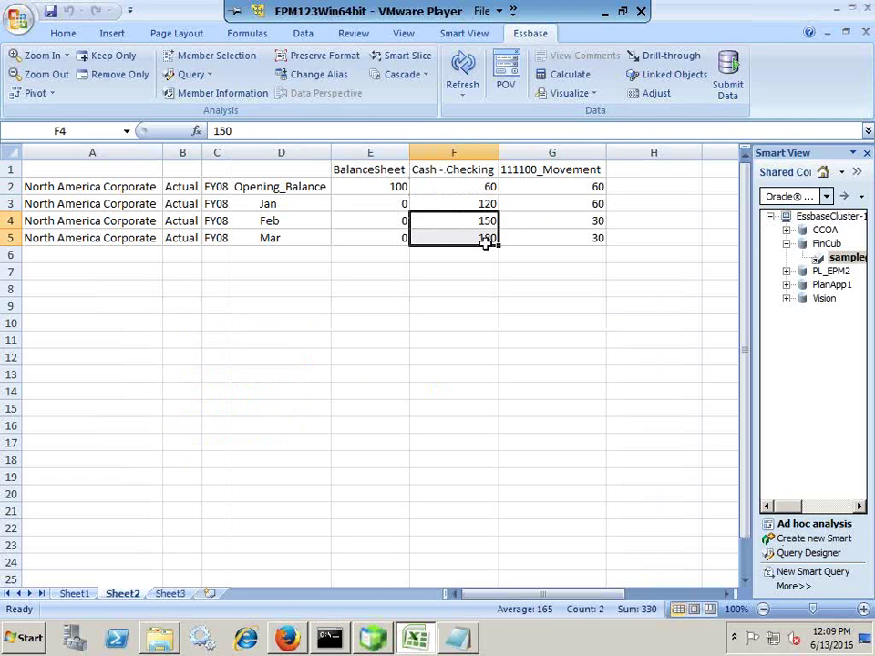
{"action": "left_click", "coordinate": [599, 237]}
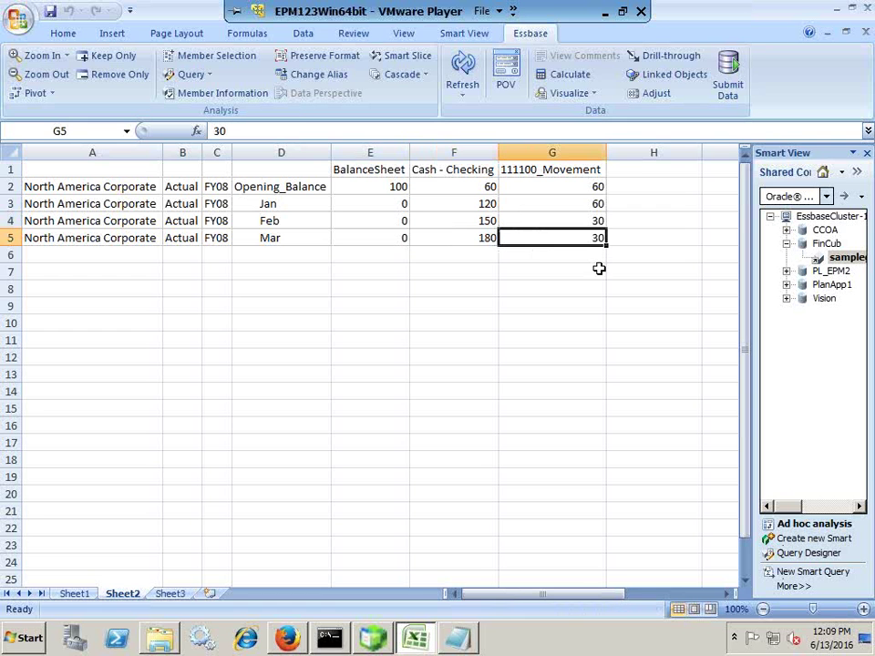
{"action": "left_click_drag", "start_coordinate": [591, 192], "coordinate": [584, 233]}
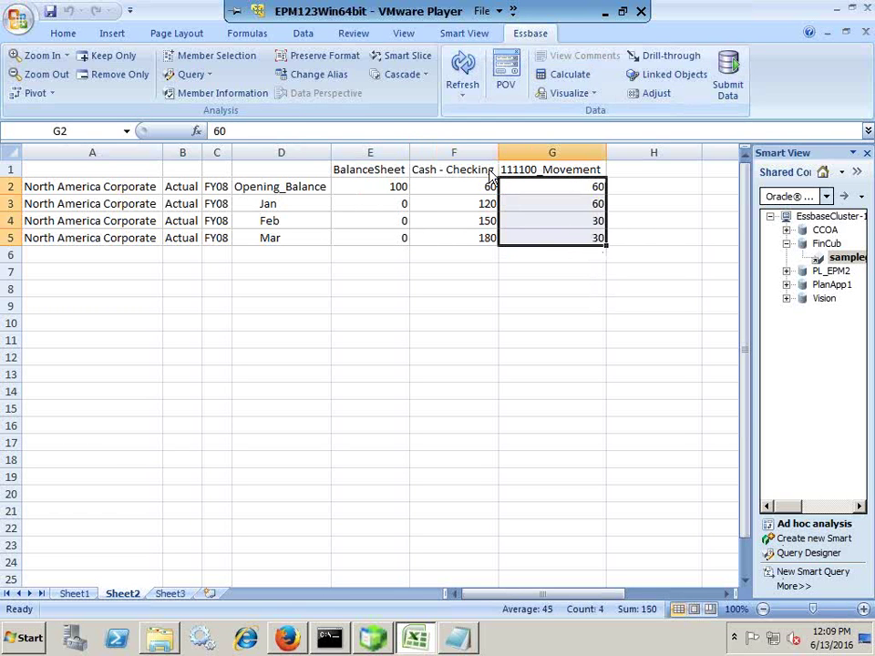